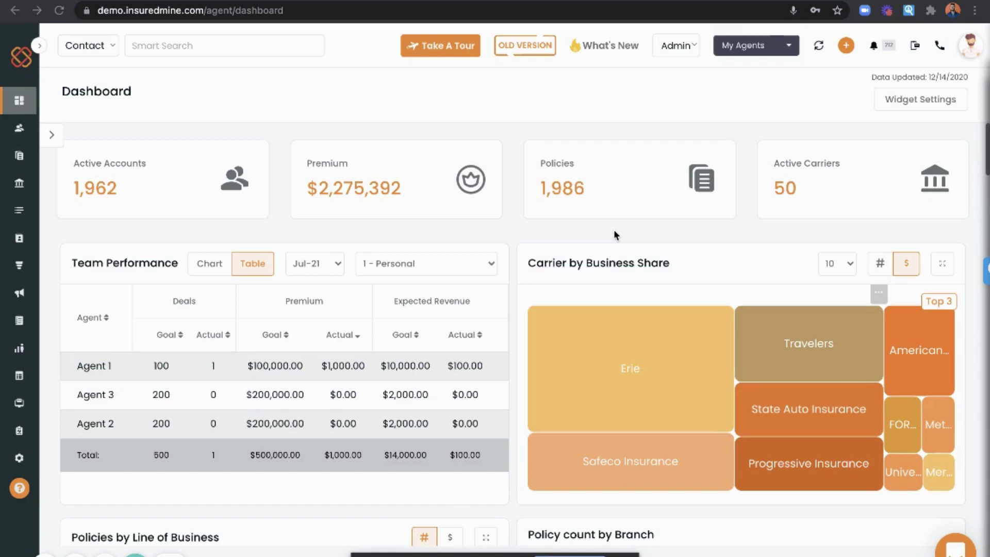
- Open the Pipelines board and look over the Add Deal form for the Personal and Commercial deal types without saving a deal
{"action": "left_click", "coordinate": [39, 46]}
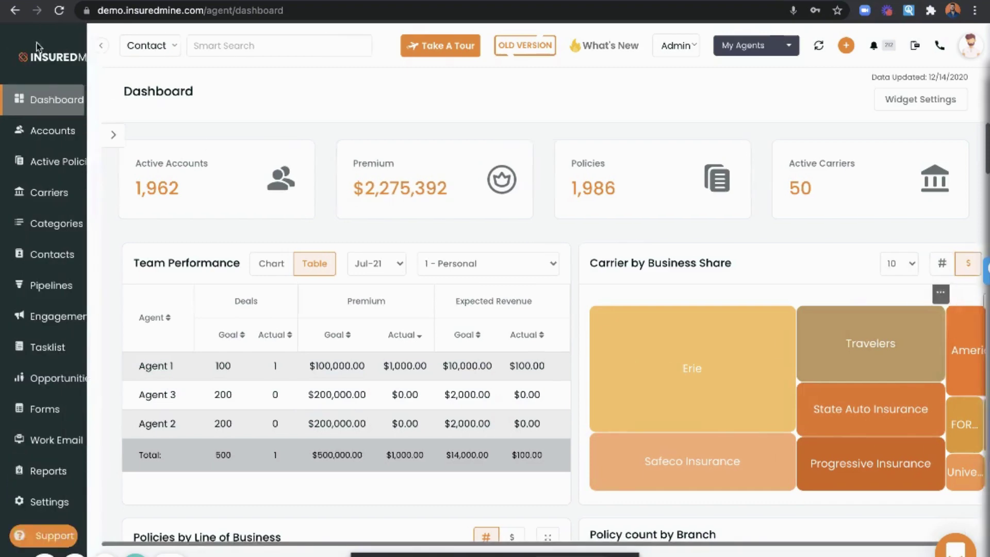
{"action": "left_click", "coordinate": [51, 285]}
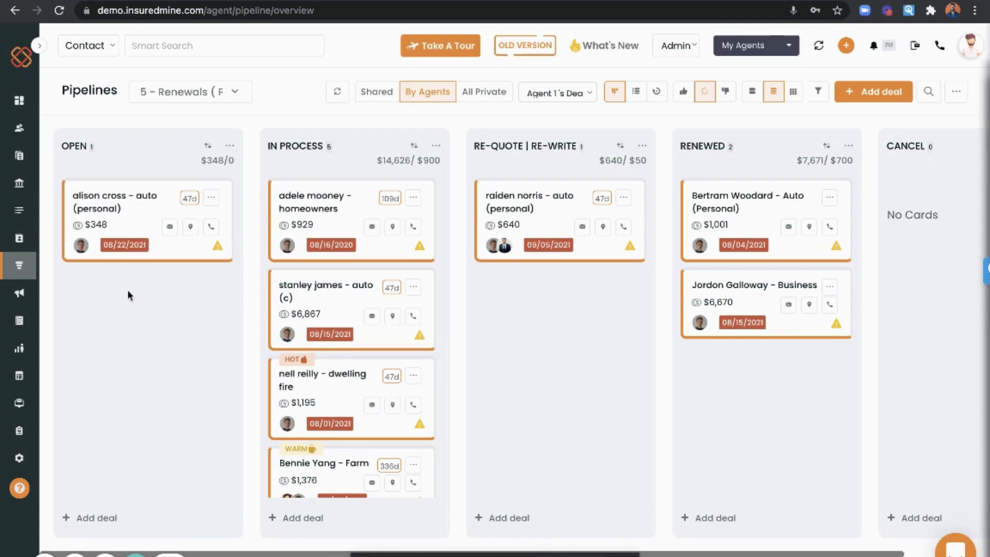
{"action": "left_click", "coordinate": [867, 92]}
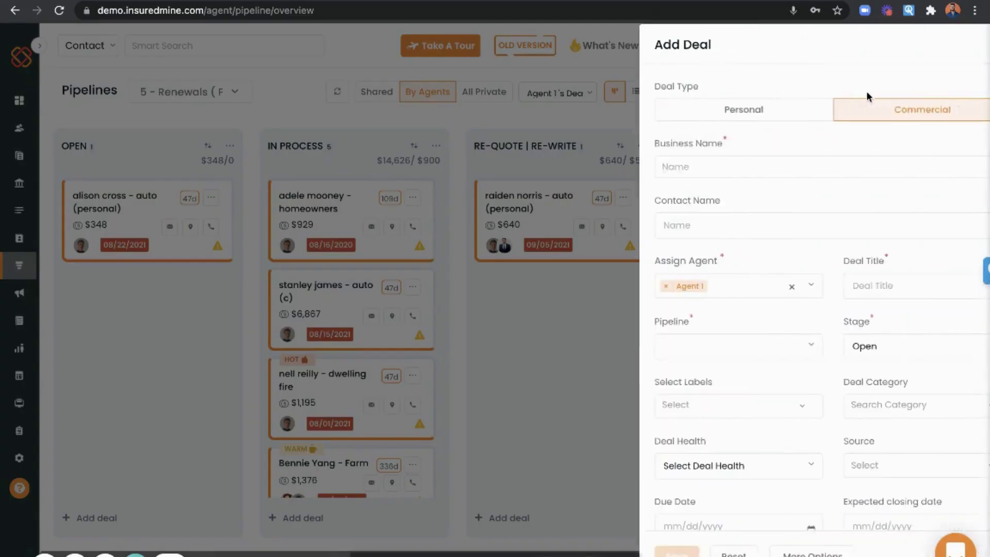
{"action": "left_click", "coordinate": [760, 118]}
{"action": "left_click", "coordinate": [848, 113]}
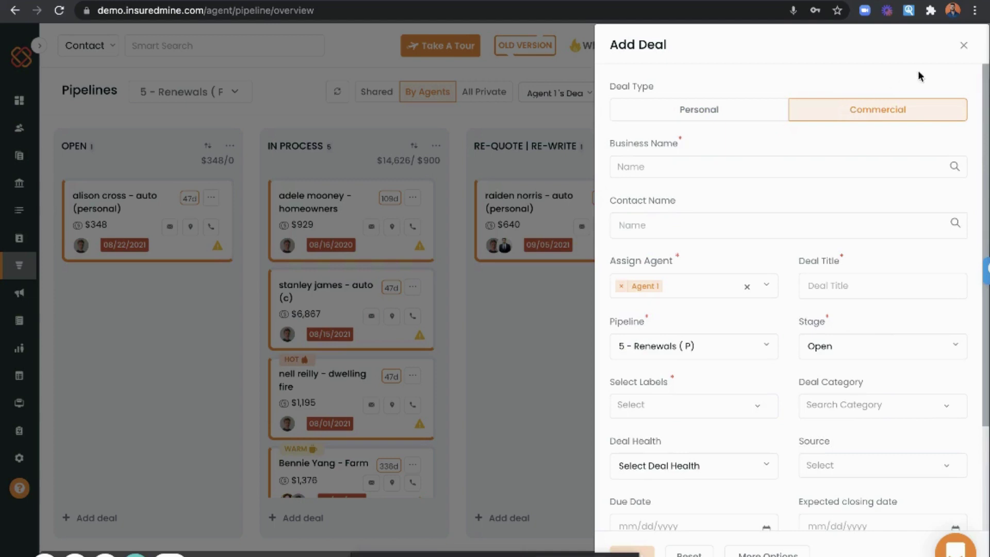
{"action": "left_click", "coordinate": [963, 45]}
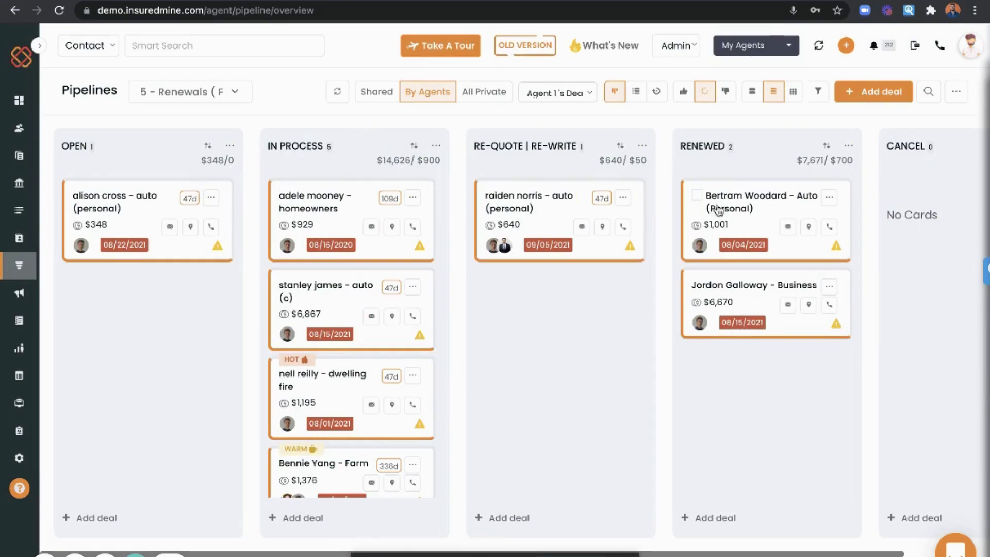
- Look through the available pipelines and keep the 5 - Renewals (P) pipeline selected
{"action": "left_click", "coordinate": [236, 93]}
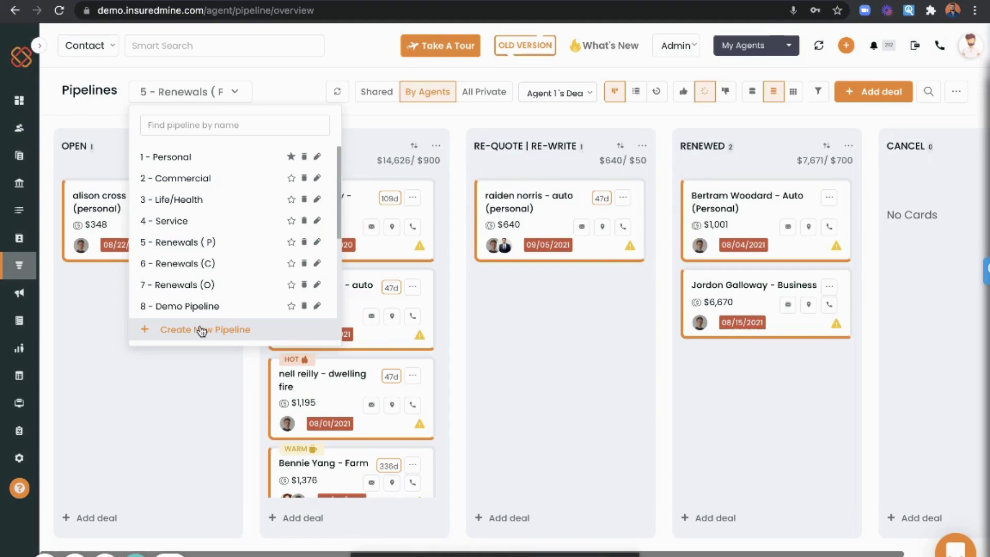
{"action": "left_click", "coordinate": [166, 394]}
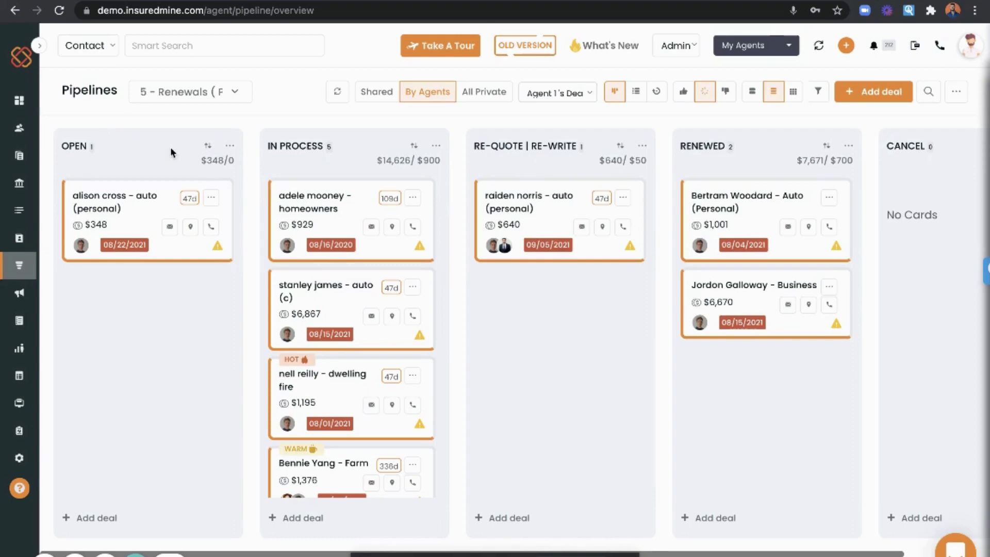
- Open the Deal Charts for the 5 - Renewals (P) pipeline and set the report's date range to All
{"action": "left_click", "coordinate": [956, 91]}
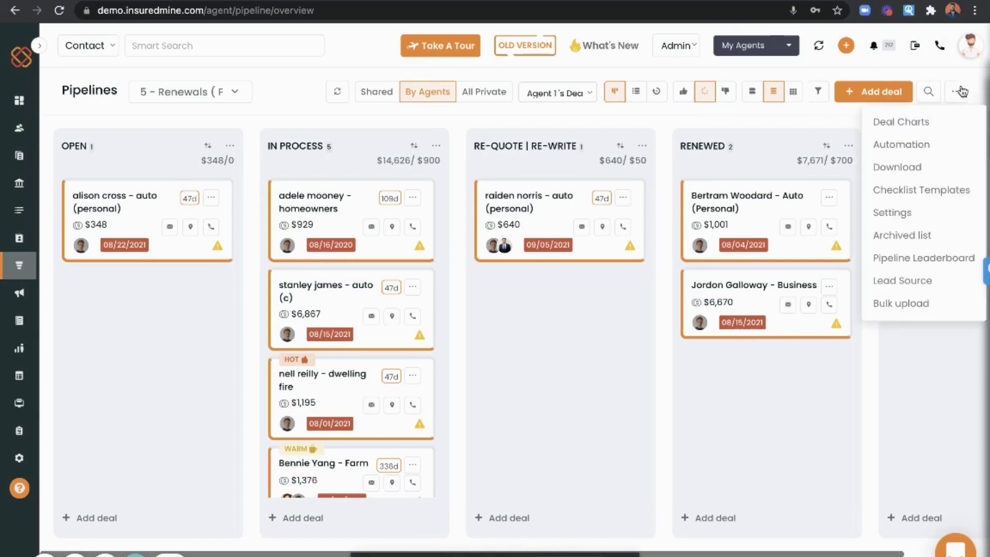
{"action": "left_click", "coordinate": [931, 120]}
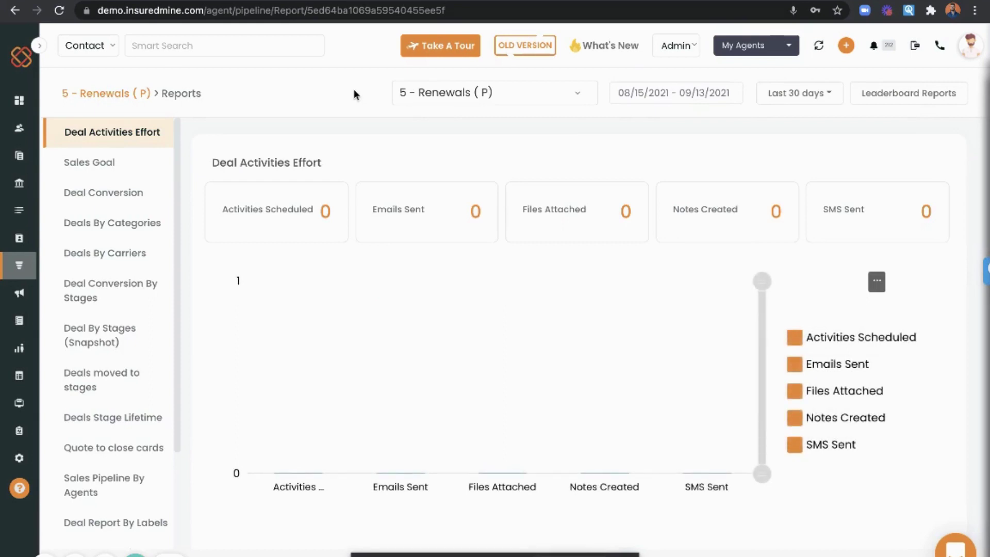
{"action": "left_click", "coordinate": [791, 95]}
{"action": "left_click", "coordinate": [776, 137]}
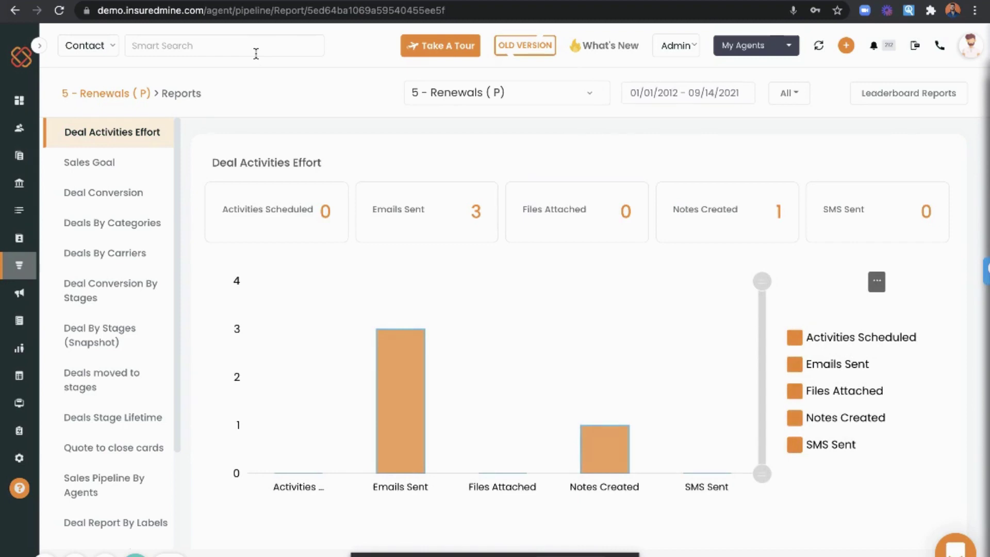
- View the Sales Goal report and look through the remaining deal reports available for the pipeline
{"action": "left_click", "coordinate": [137, 160]}
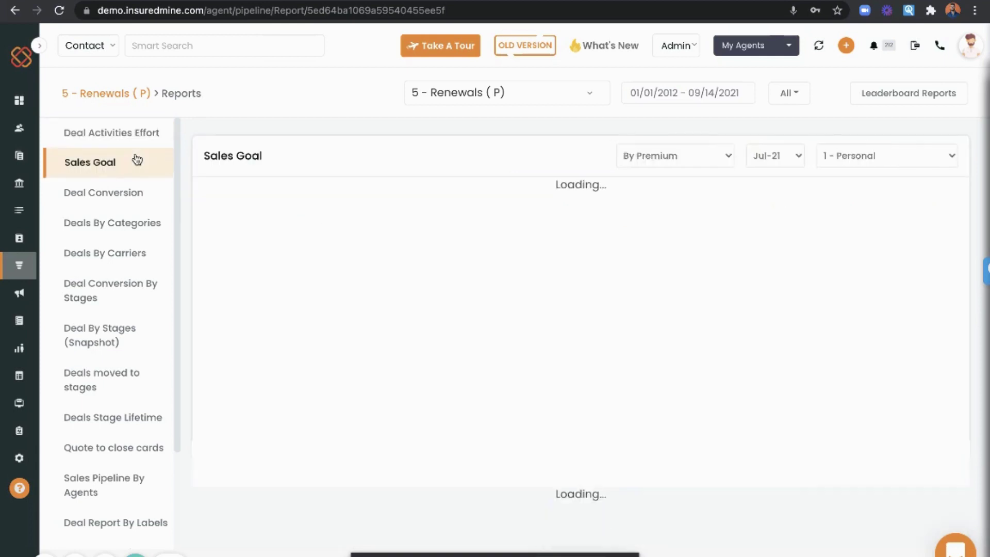
{"action": "scroll", "coordinate": [113, 227], "scroll_direction": "down", "scroll_amount": 3}
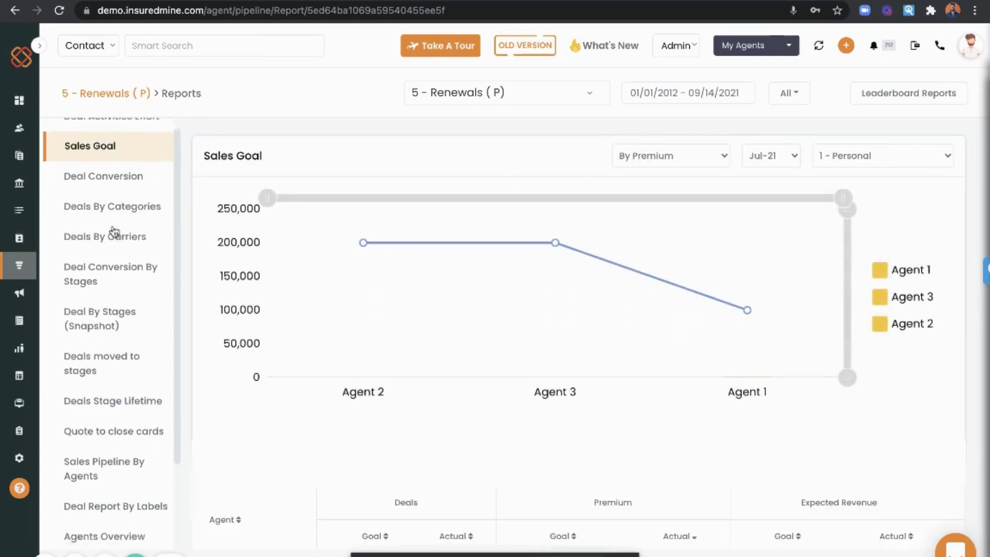
{"action": "scroll", "coordinate": [110, 367], "scroll_direction": "down", "scroll_amount": 2}
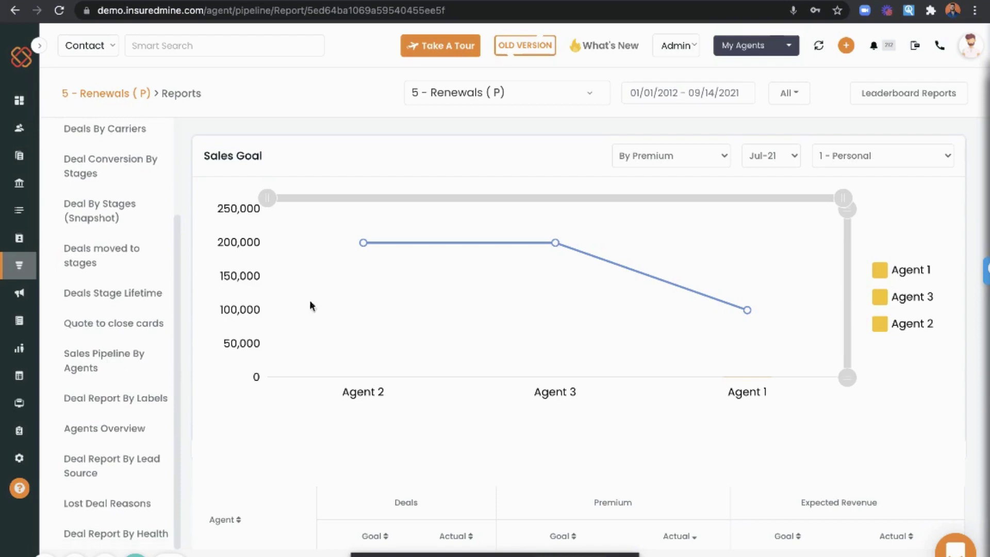
- Open the leaderboard reports, set the date range to All, and examine the chart and table of won deals by agent
{"action": "left_click", "coordinate": [880, 96]}
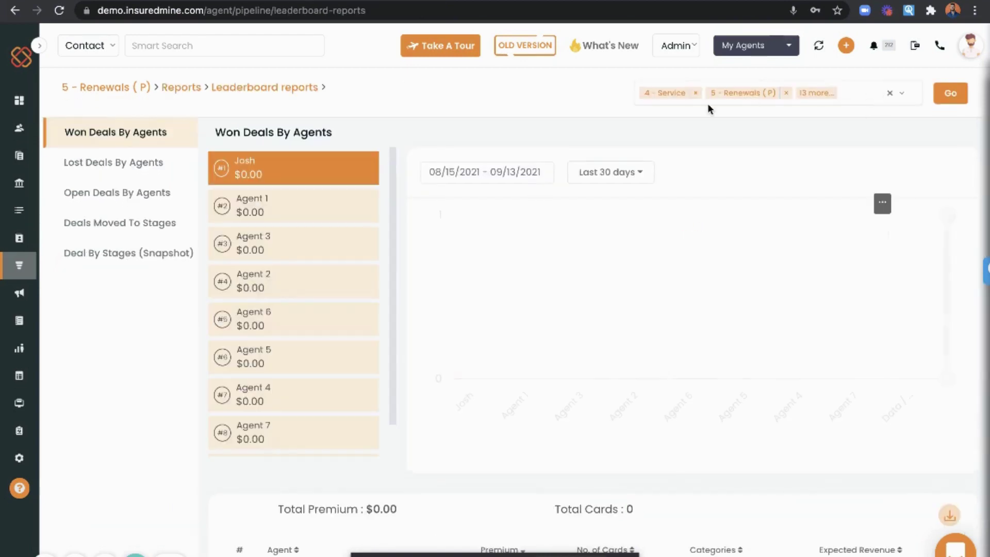
{"action": "left_click", "coordinate": [596, 172]}
{"action": "left_click", "coordinate": [593, 218]}
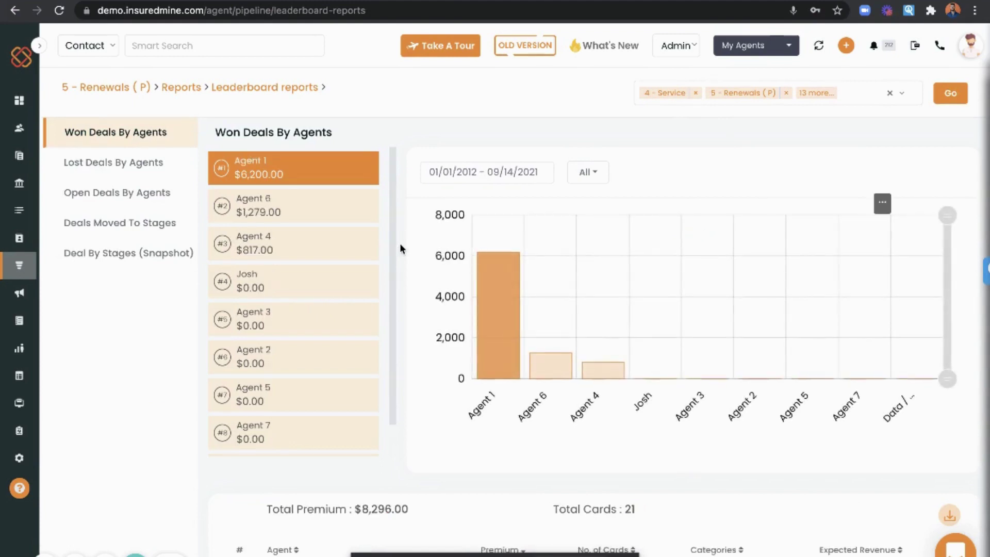
{"action": "scroll", "coordinate": [441, 257], "scroll_direction": "down", "scroll_amount": 5}
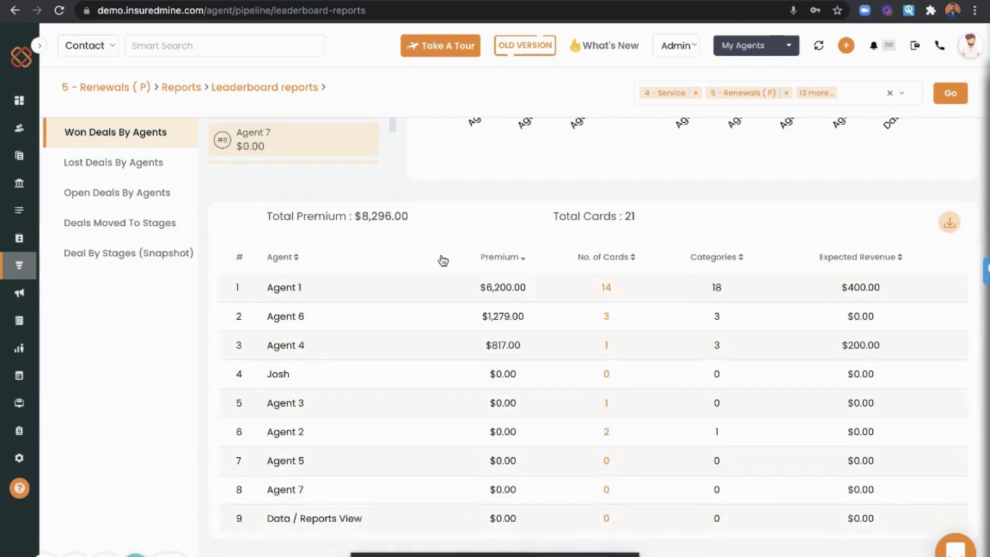
{"action": "scroll", "coordinate": [442, 258], "scroll_direction": "up", "scroll_amount": 5}
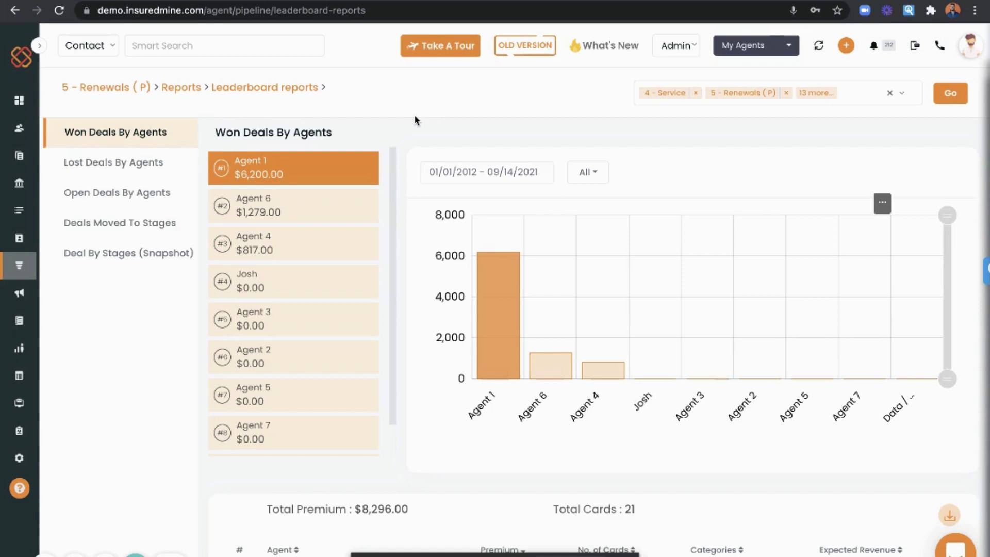
- Open the Tasklist and show the tasks as a board of status columns instead of a list
{"action": "left_click", "coordinate": [39, 48]}
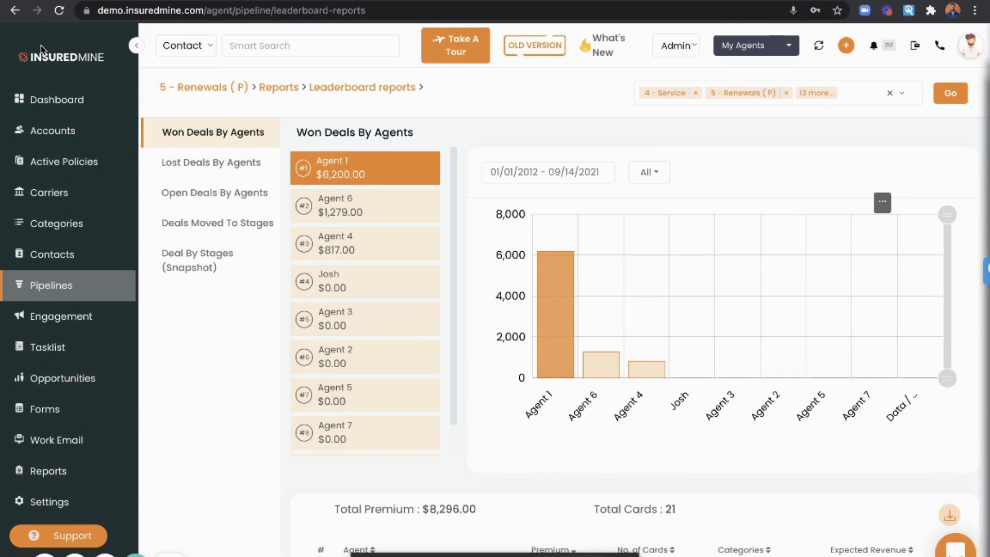
{"action": "left_click", "coordinate": [56, 346]}
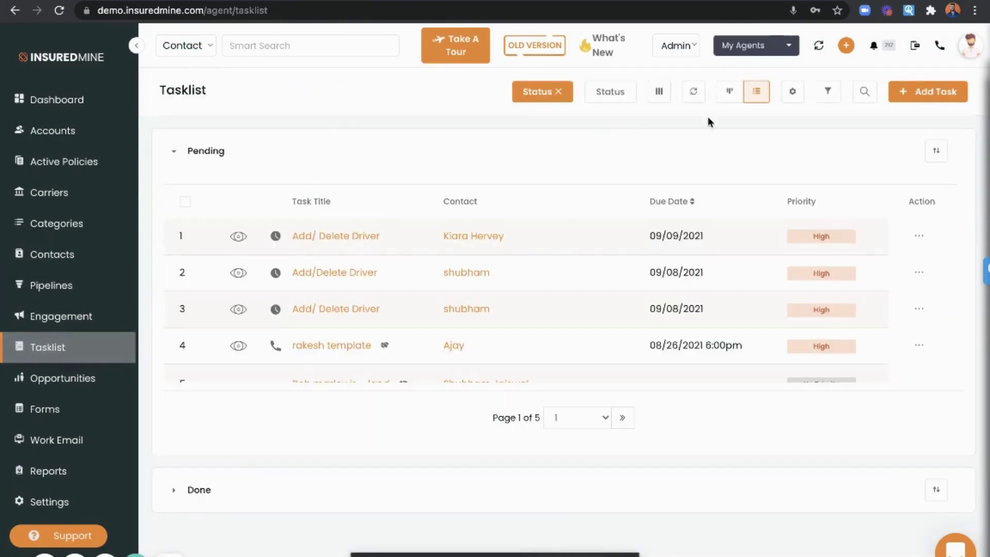
{"action": "left_click", "coordinate": [728, 96]}
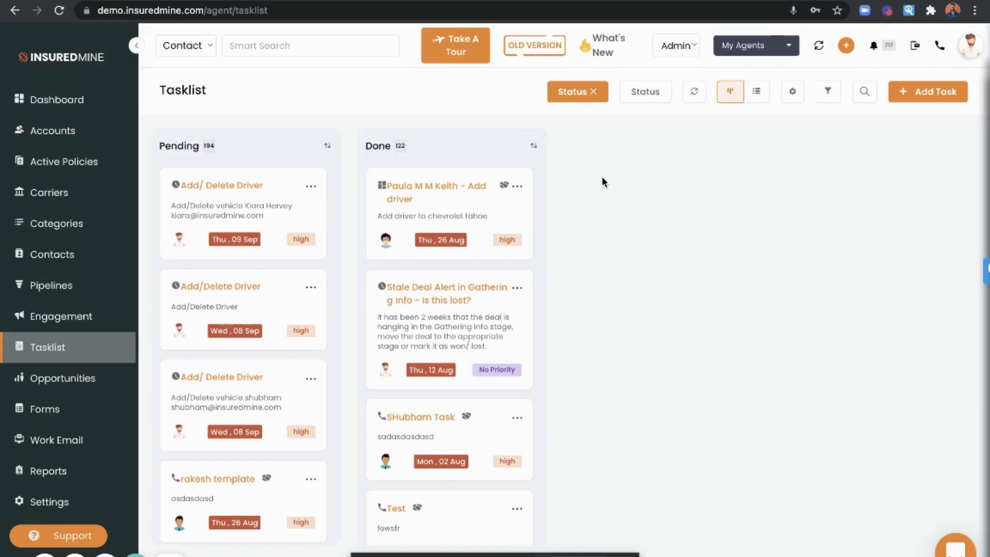
- Open the Engagement page and look over its campaign, text, automation, list and template tools
{"action": "left_click", "coordinate": [47, 324]}
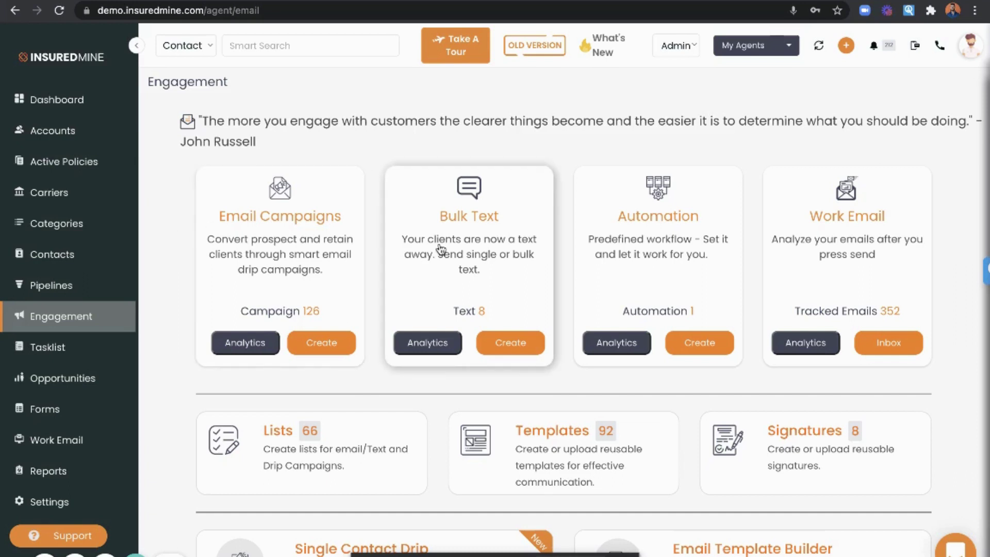
{"action": "scroll", "coordinate": [440, 250], "scroll_direction": "down", "scroll_amount": 2}
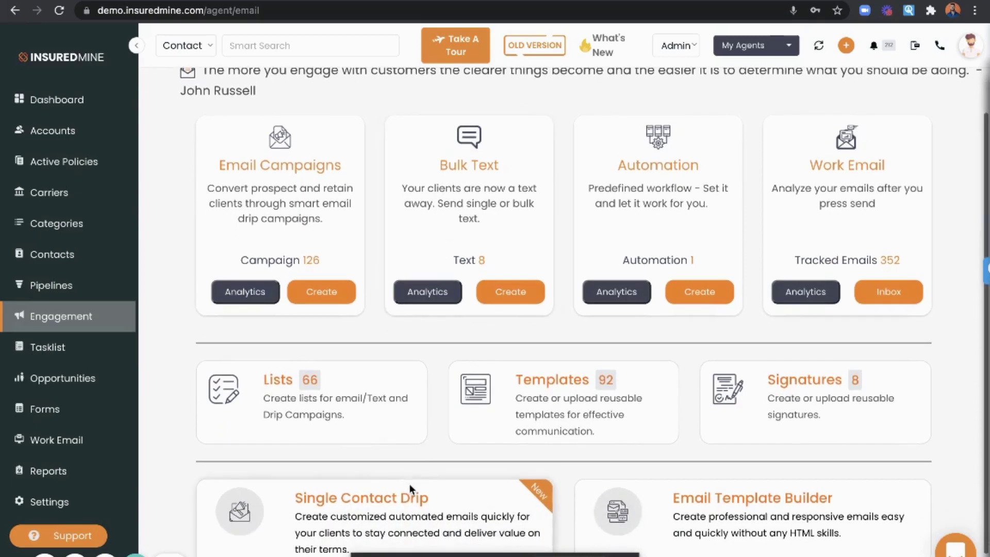
{"action": "scroll", "coordinate": [407, 496], "scroll_direction": "up", "scroll_amount": 1}
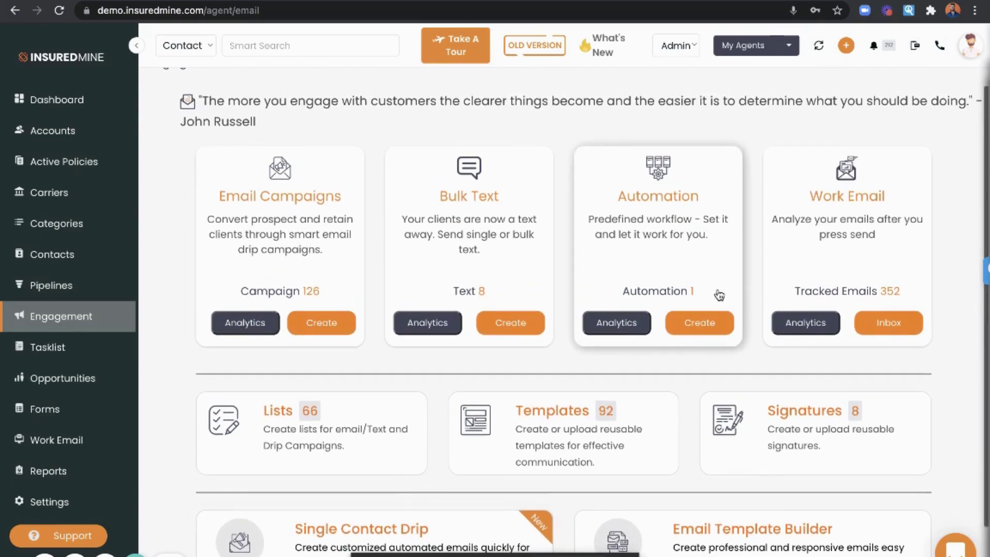
- Open the creation page for a new automation and look through its predefined workflows
{"action": "left_click", "coordinate": [699, 323]}
{"action": "scroll", "coordinate": [674, 244], "scroll_direction": "down", "scroll_amount": 2}
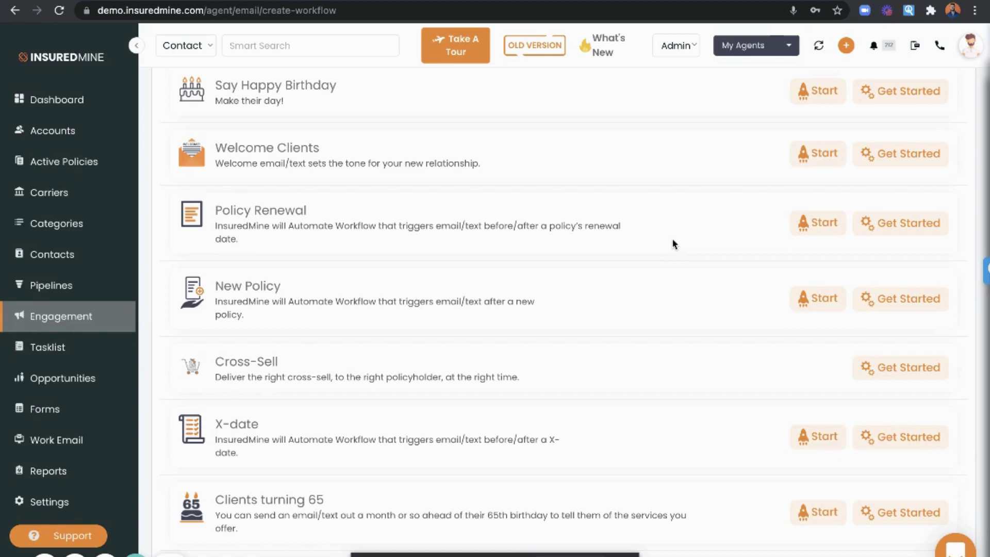
{"action": "scroll", "coordinate": [675, 243], "scroll_direction": "down", "scroll_amount": 2}
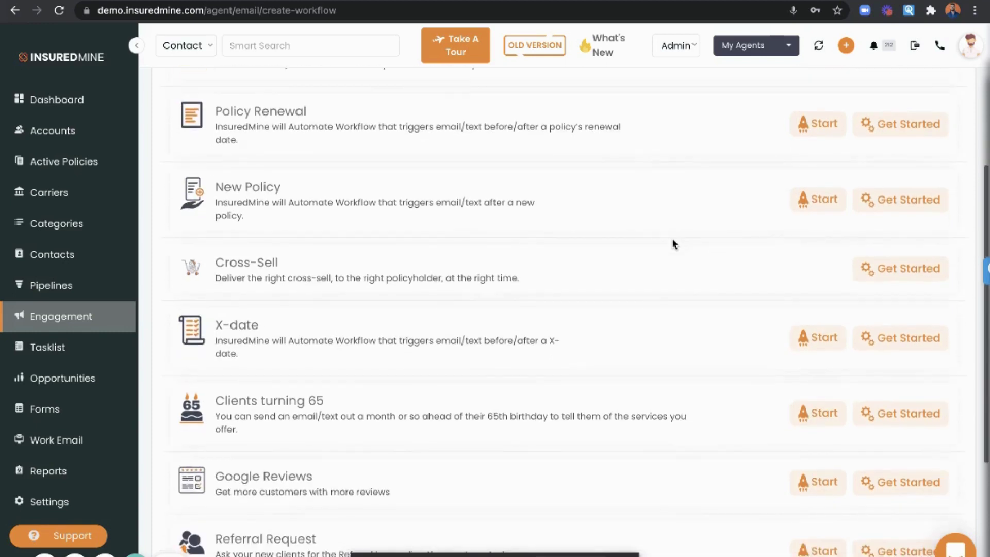
{"action": "scroll", "coordinate": [332, 458], "scroll_direction": "up", "scroll_amount": 1}
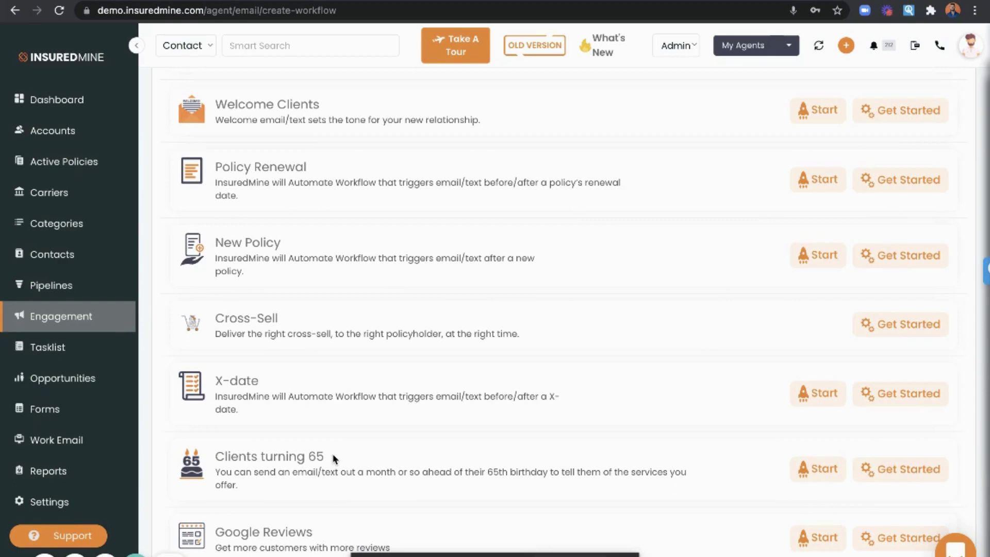
{"action": "scroll", "coordinate": [332, 458], "scroll_direction": "up", "scroll_amount": 1}
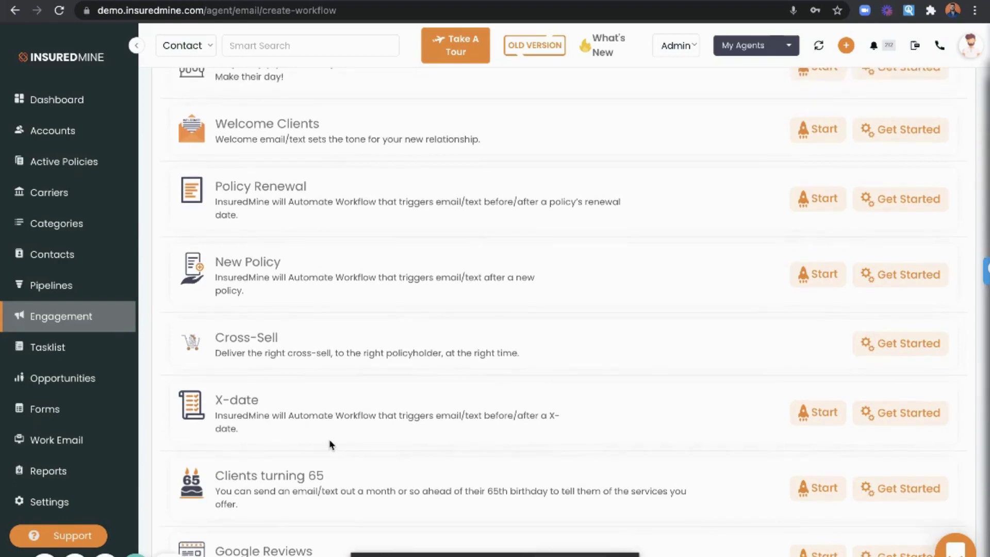
- Open Opportunities and review the Renewals, X-dates, Cross Sell and Win Back lists
{"action": "left_click", "coordinate": [105, 381]}
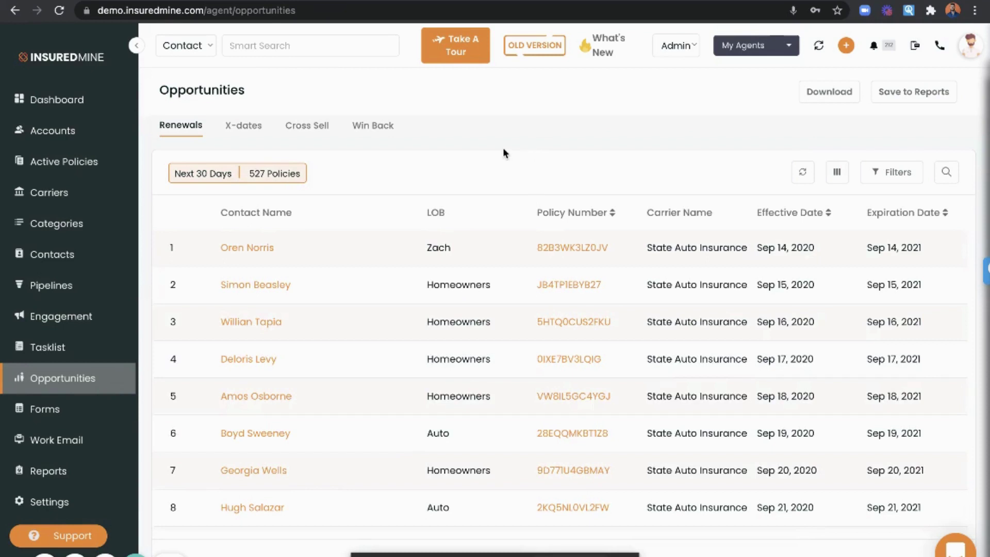
{"action": "left_click", "coordinate": [255, 129]}
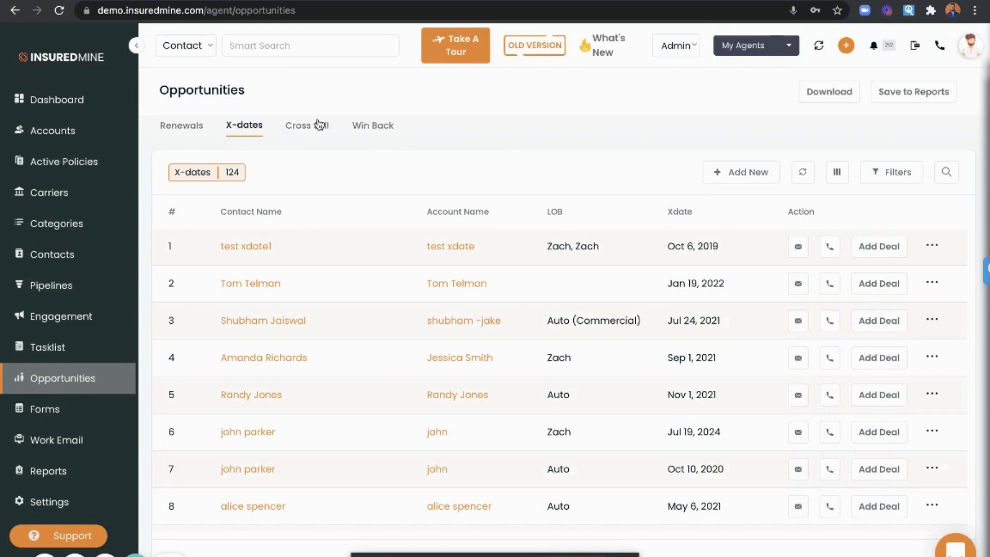
{"action": "left_click", "coordinate": [319, 124]}
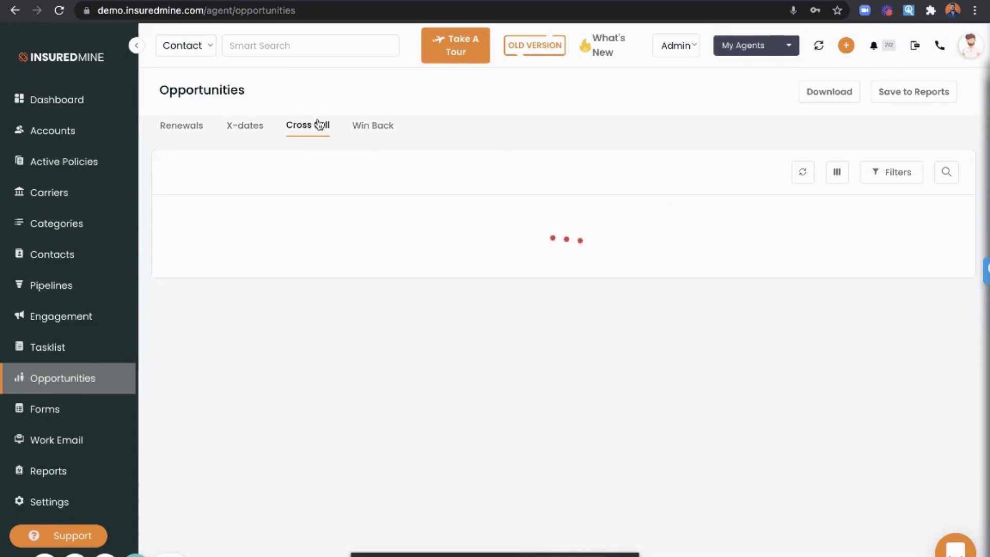
{"action": "left_click", "coordinate": [369, 125]}
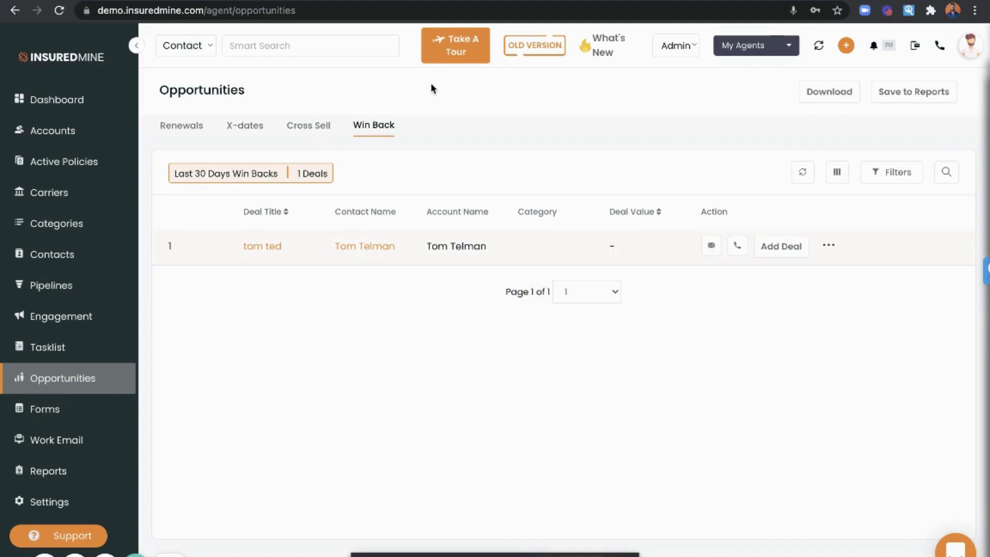
- Start a new list from the Engagement page and set its source to Active Client
{"action": "left_click", "coordinate": [92, 323]}
{"action": "left_click", "coordinate": [273, 431]}
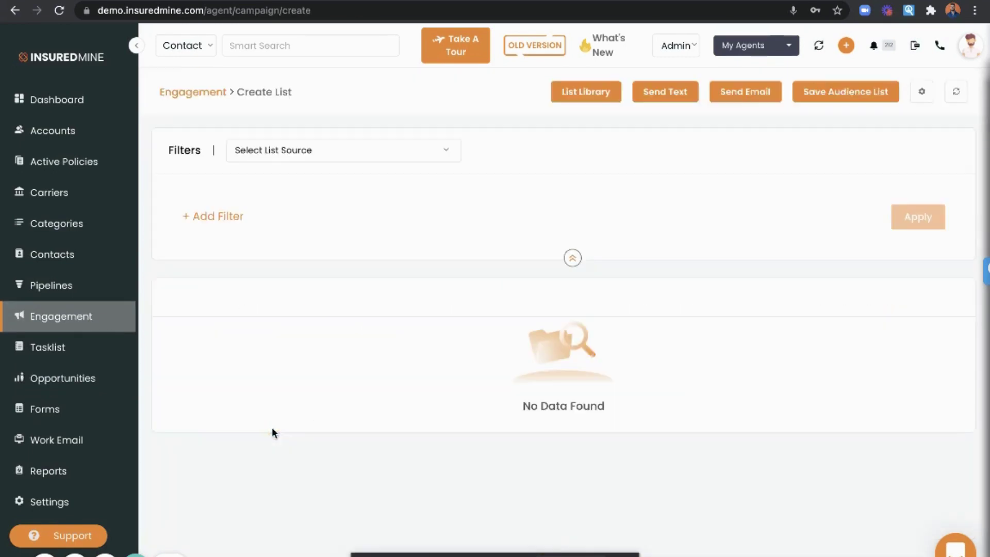
{"action": "left_click", "coordinate": [352, 150]}
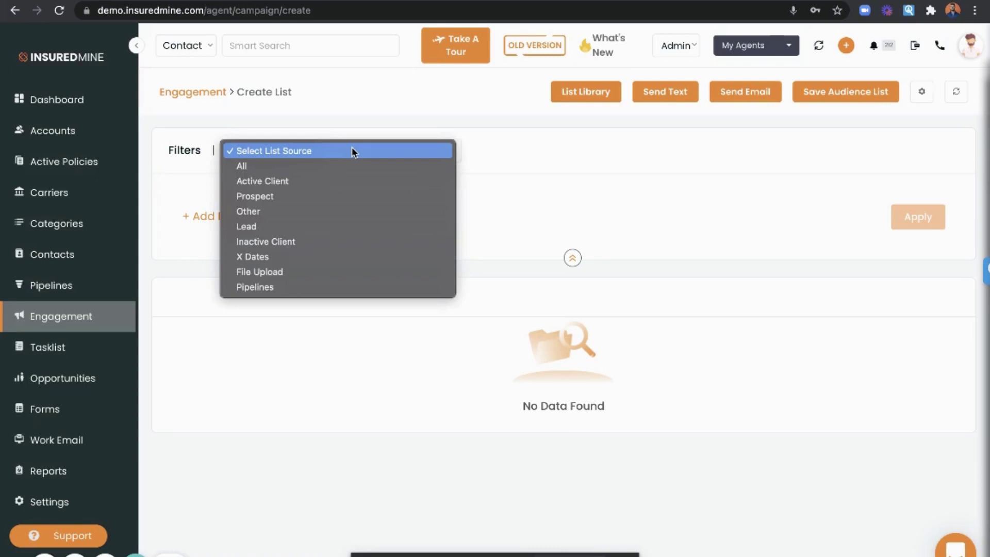
{"action": "left_click", "coordinate": [333, 181]}
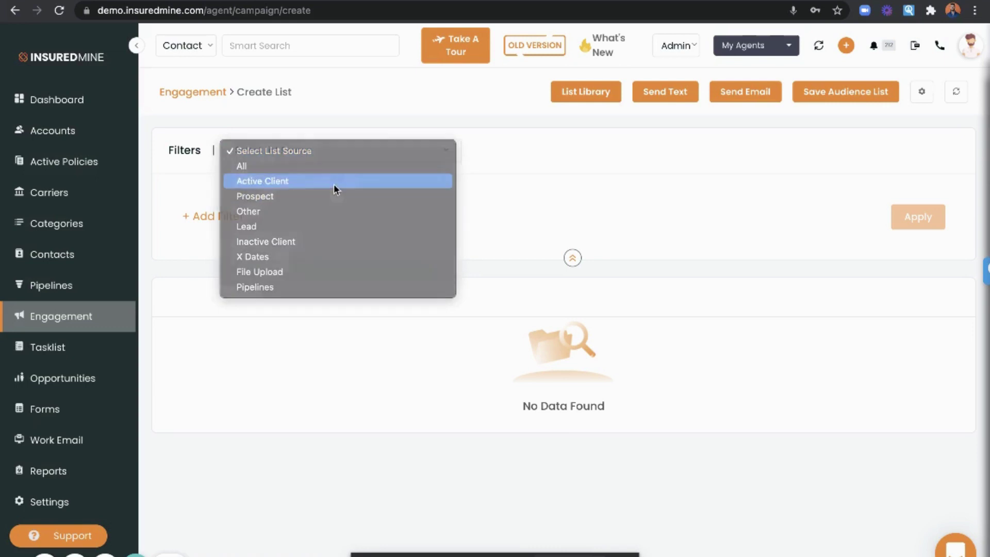
- Add an Exclude Policy Category filter to the list and set it to Homeowners
{"action": "left_click", "coordinate": [237, 217]}
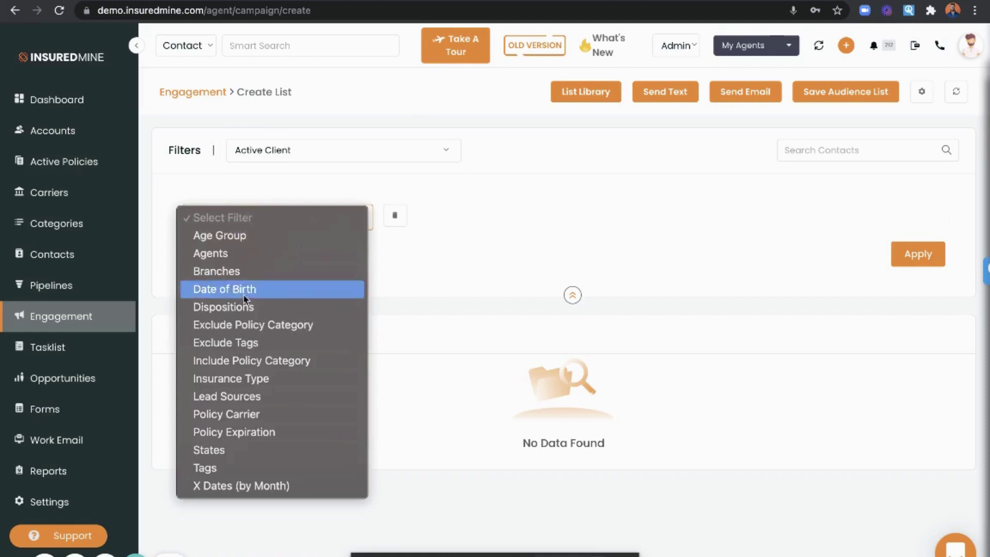
{"action": "left_click", "coordinate": [246, 324]}
{"action": "left_click", "coordinate": [588, 221]}
{"action": "type", "text": "hom"}
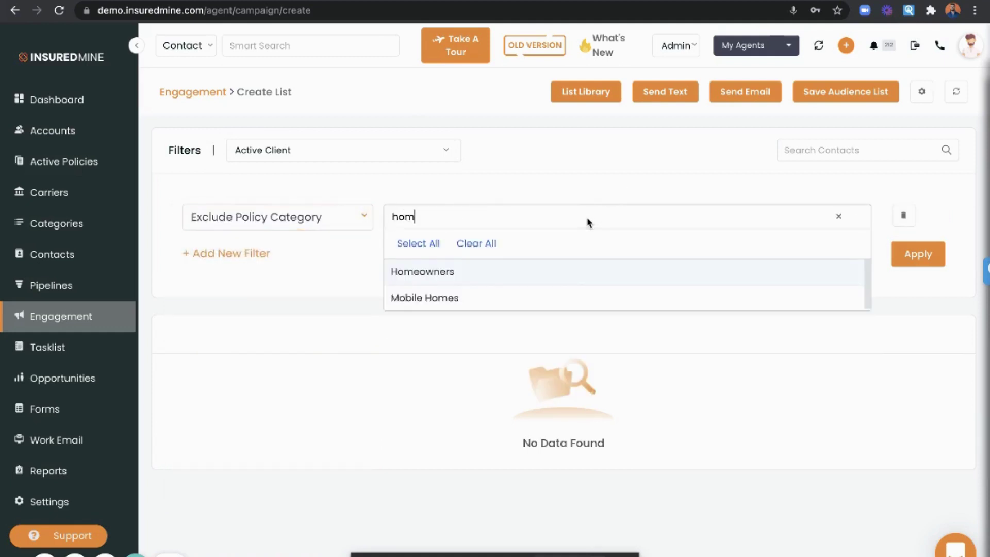
{"action": "key", "text": "Return"}
- Add a second filter, Include Policy Category, with the category Auto
{"action": "left_click", "coordinate": [236, 253]}
{"action": "left_click", "coordinate": [237, 255]}
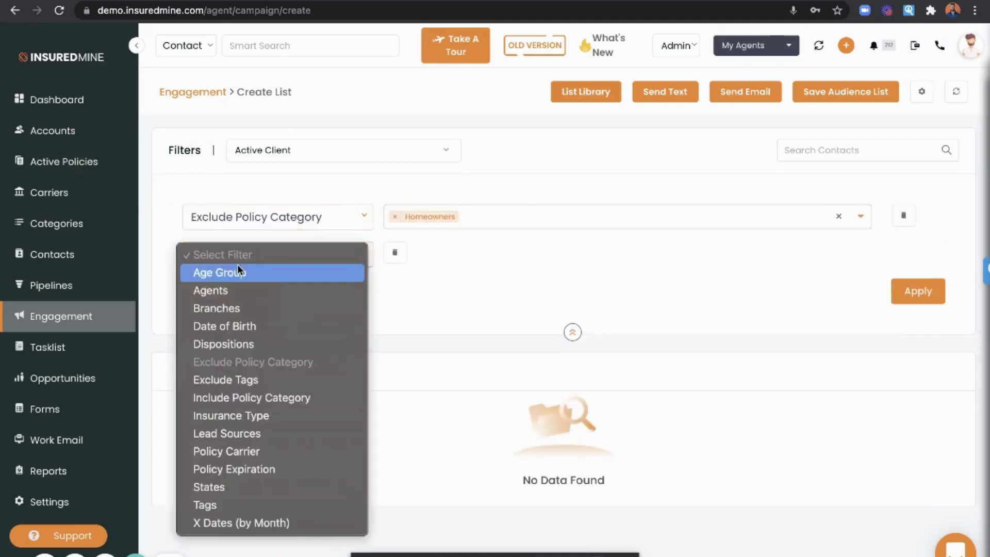
{"action": "left_click", "coordinate": [243, 397]}
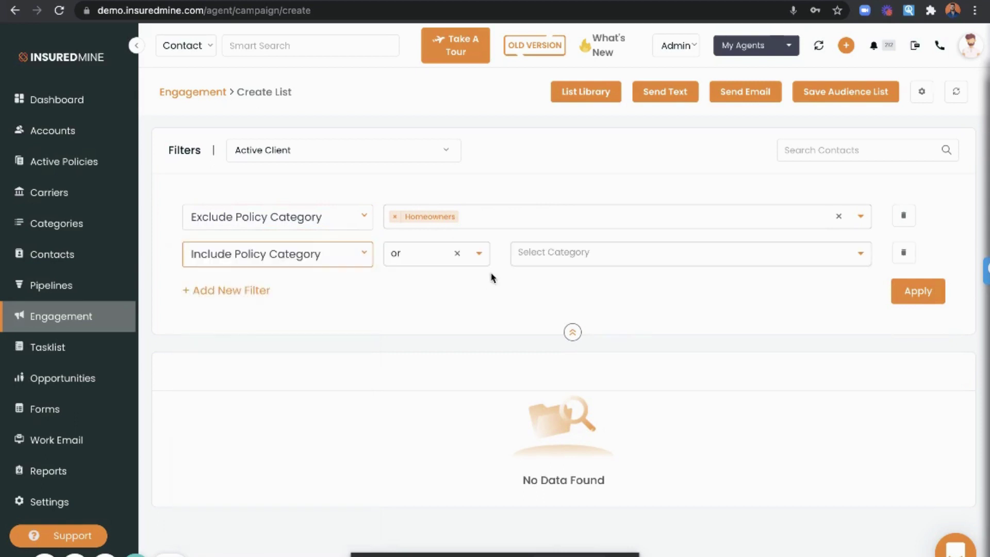
{"action": "left_click", "coordinate": [544, 252]}
{"action": "type", "text": "au"}
{"action": "key", "text": "Return"}
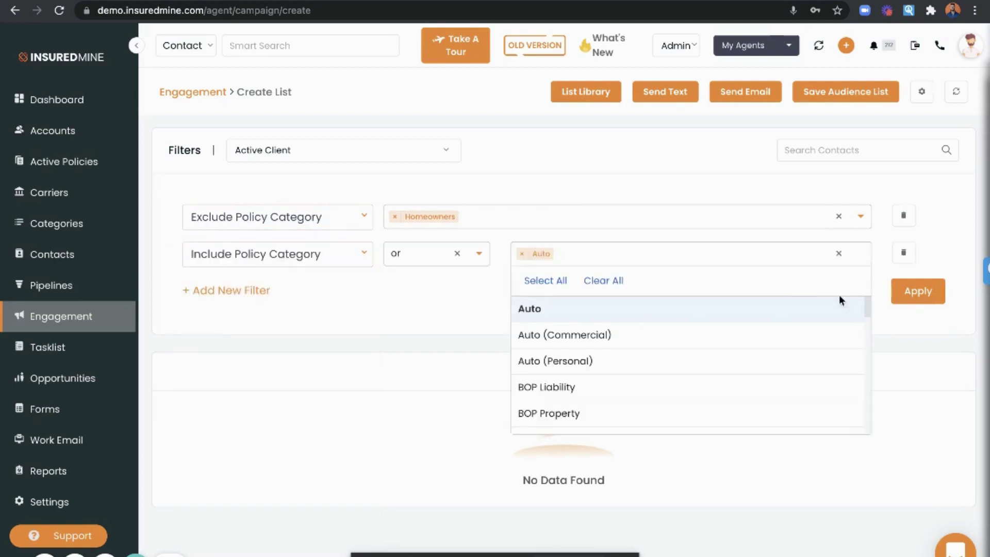
- Apply the list filters and view the Save Audience List options, closing them without saving
{"action": "left_click", "coordinate": [903, 296]}
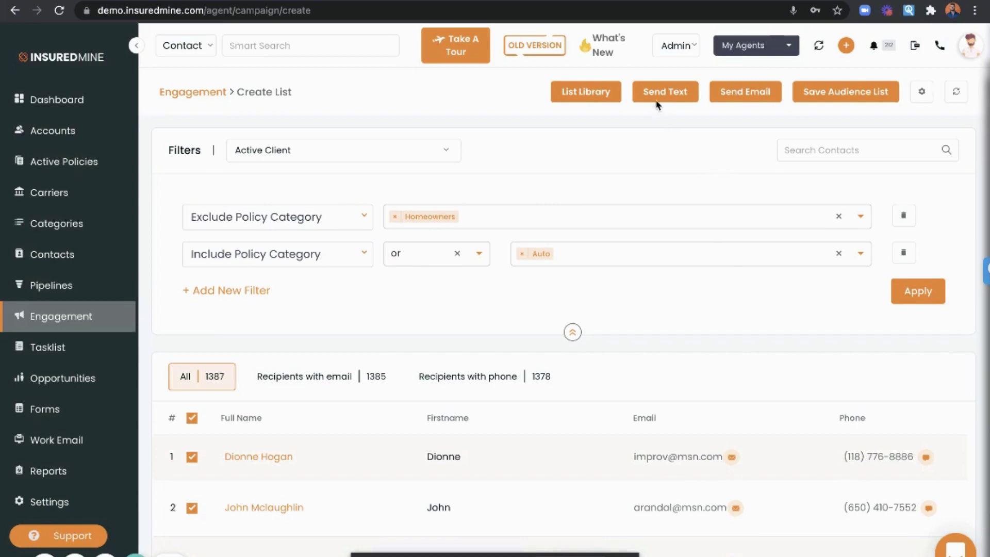
{"action": "left_click", "coordinate": [838, 97]}
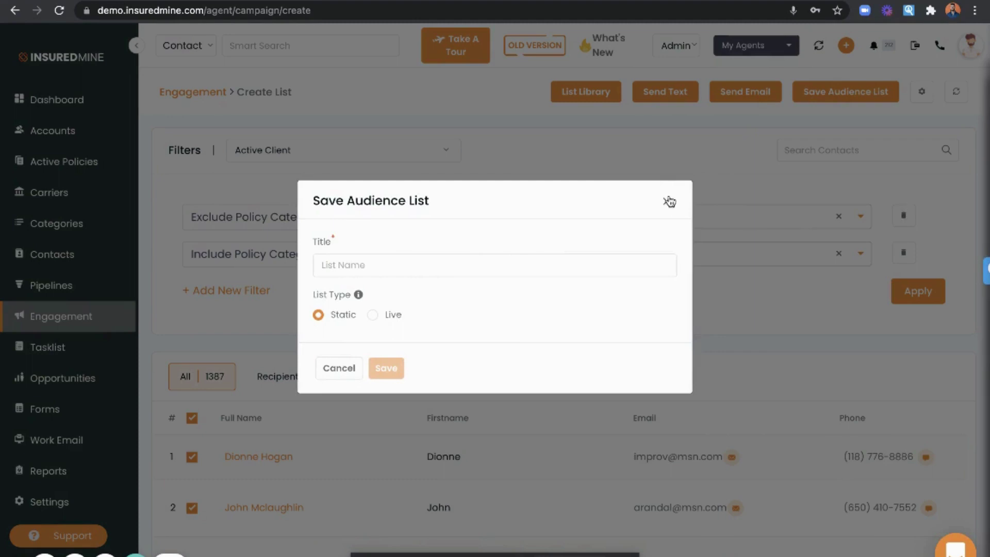
{"action": "left_click", "coordinate": [669, 201]}
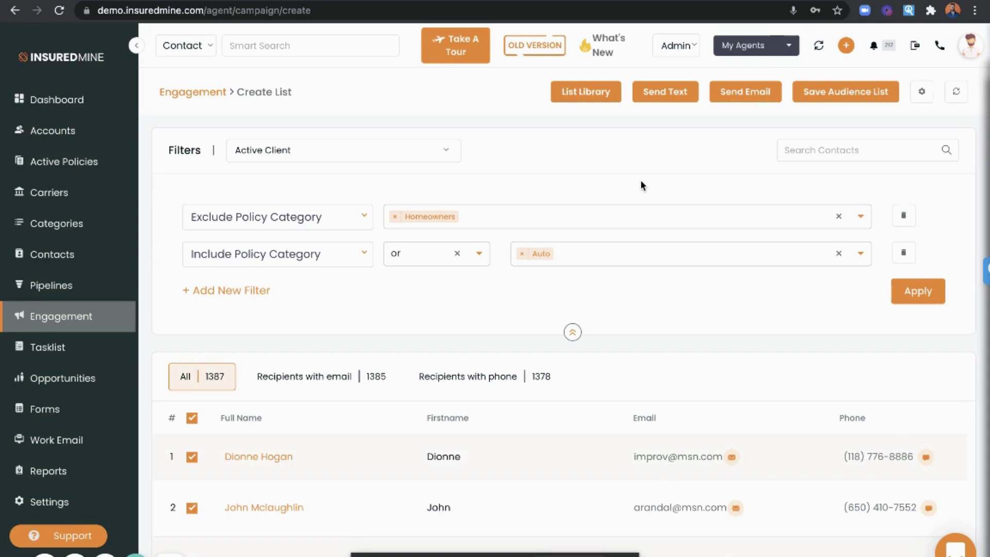
- Open the first homeowners deal in the In Process stage of the Renewals pipeline and review its timeline and general details
{"action": "left_click", "coordinate": [65, 285]}
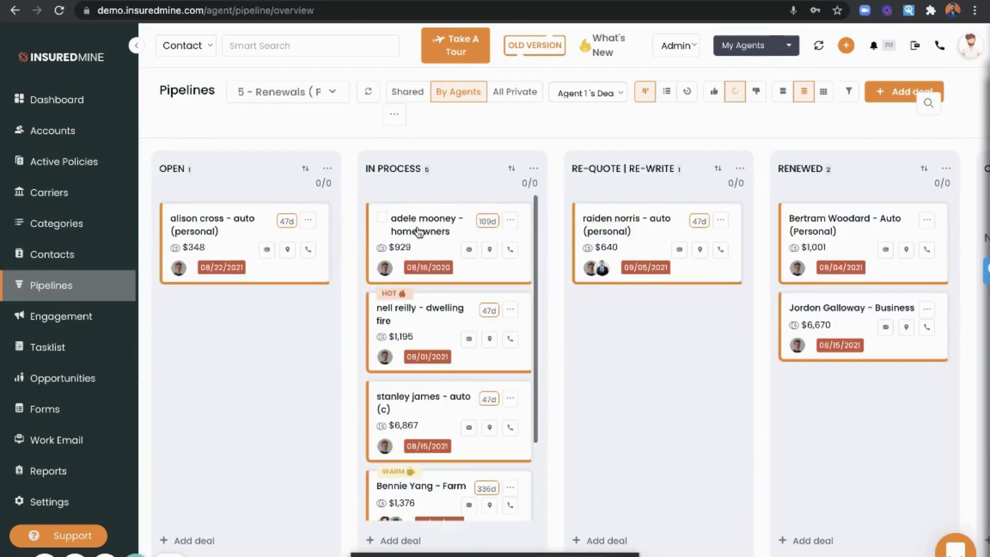
{"action": "left_click", "coordinate": [419, 231]}
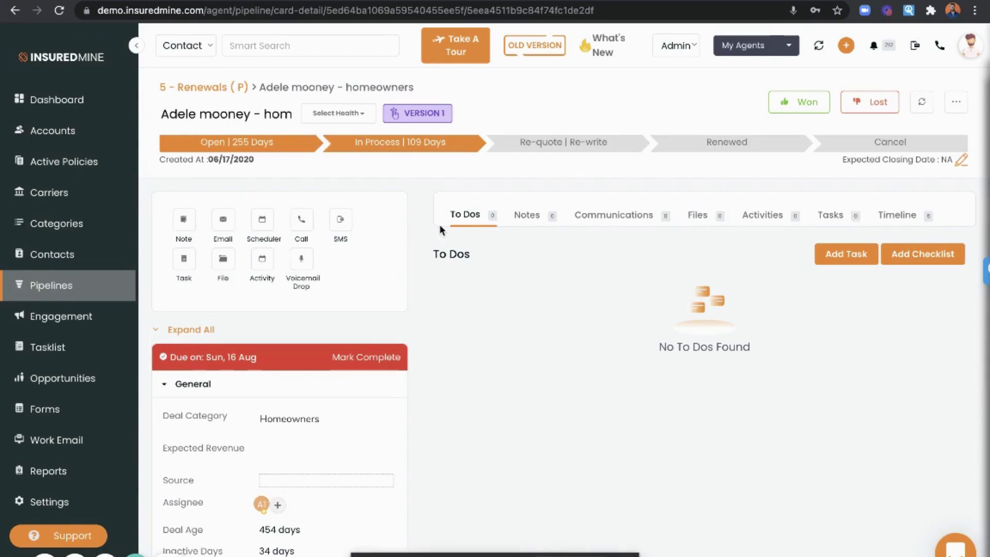
{"action": "left_click", "coordinate": [900, 221]}
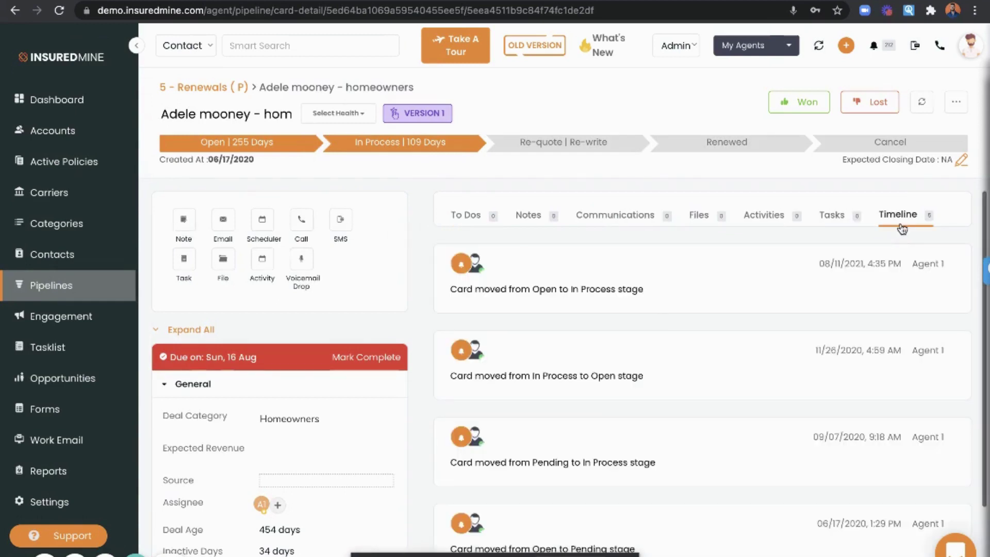
{"action": "scroll", "coordinate": [705, 311], "scroll_direction": "down", "scroll_amount": 2}
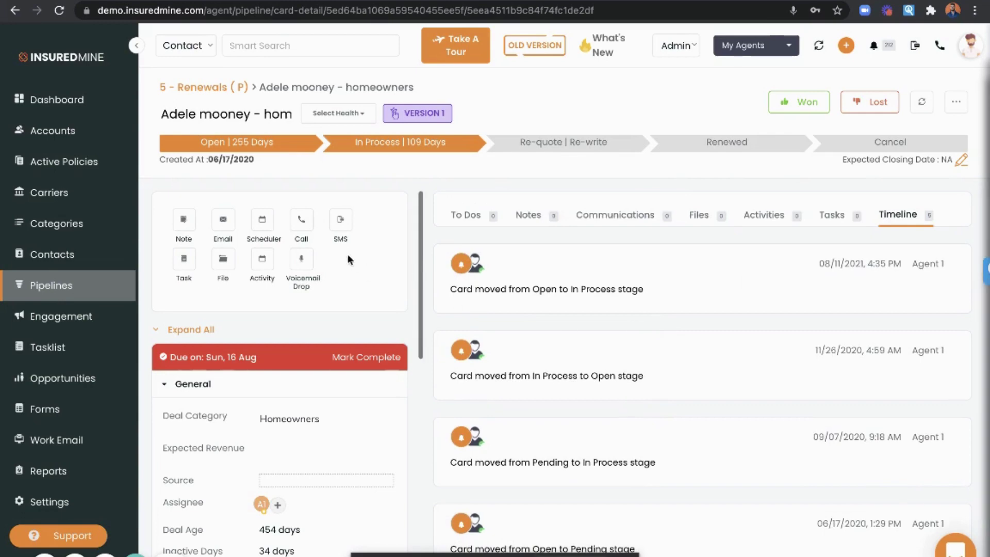
{"action": "scroll", "coordinate": [428, 330], "scroll_direction": "down", "scroll_amount": 1}
{"action": "scroll", "coordinate": [384, 350], "scroll_direction": "down", "scroll_amount": 6}
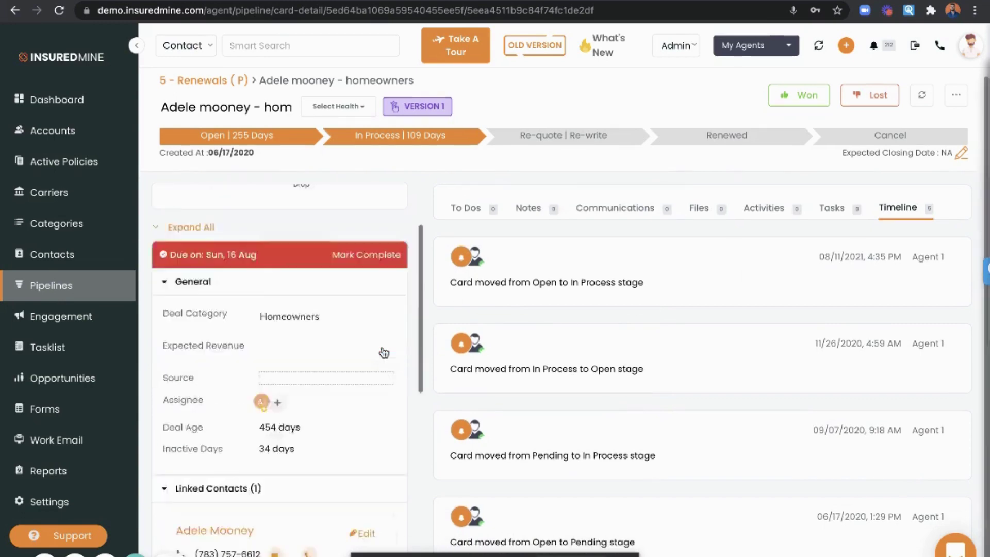
{"action": "scroll", "coordinate": [384, 352], "scroll_direction": "up", "scroll_amount": 8}
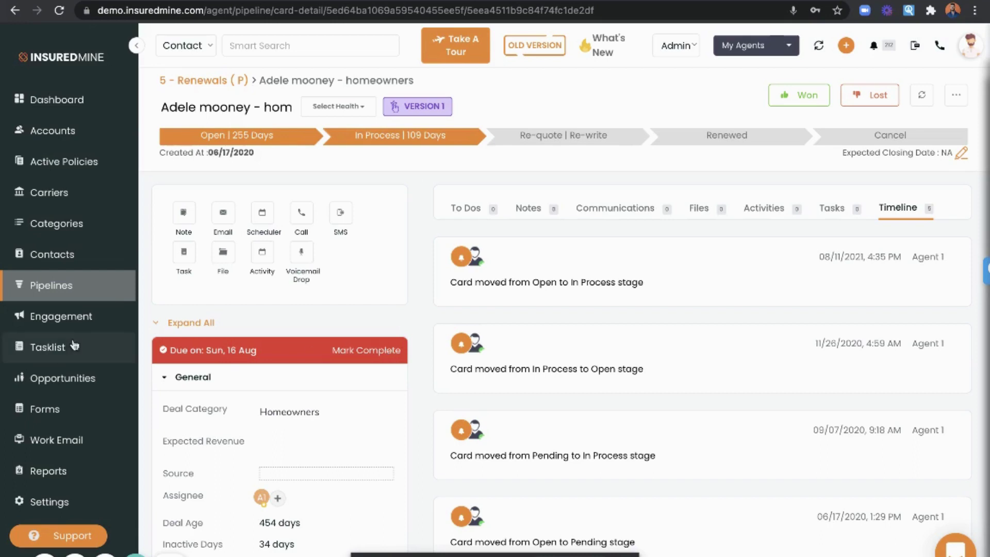
- Open the Email Template Builder from the Engagement page and look over the available email templates
{"action": "left_click", "coordinate": [66, 324]}
{"action": "scroll", "coordinate": [464, 407], "scroll_direction": "down", "scroll_amount": 2}
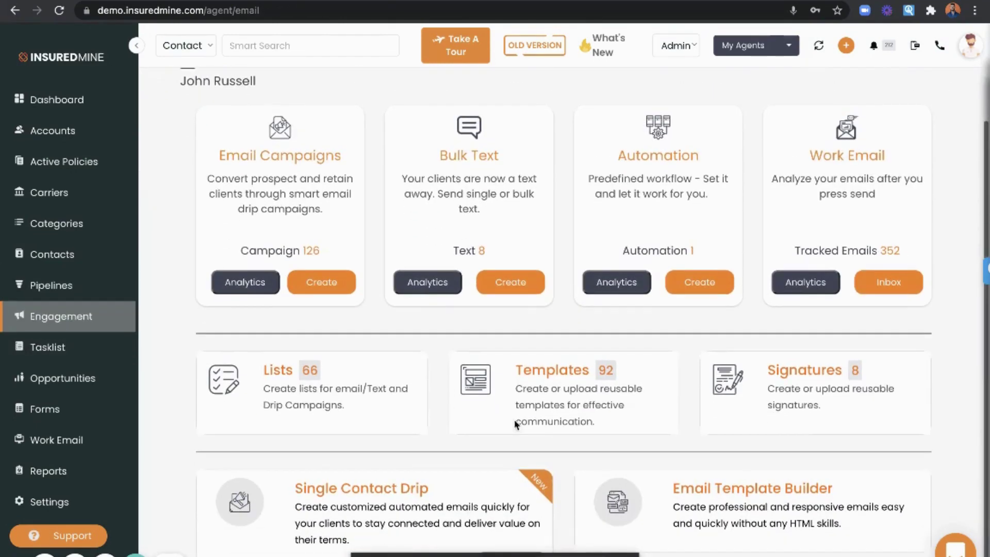
{"action": "left_click", "coordinate": [687, 483]}
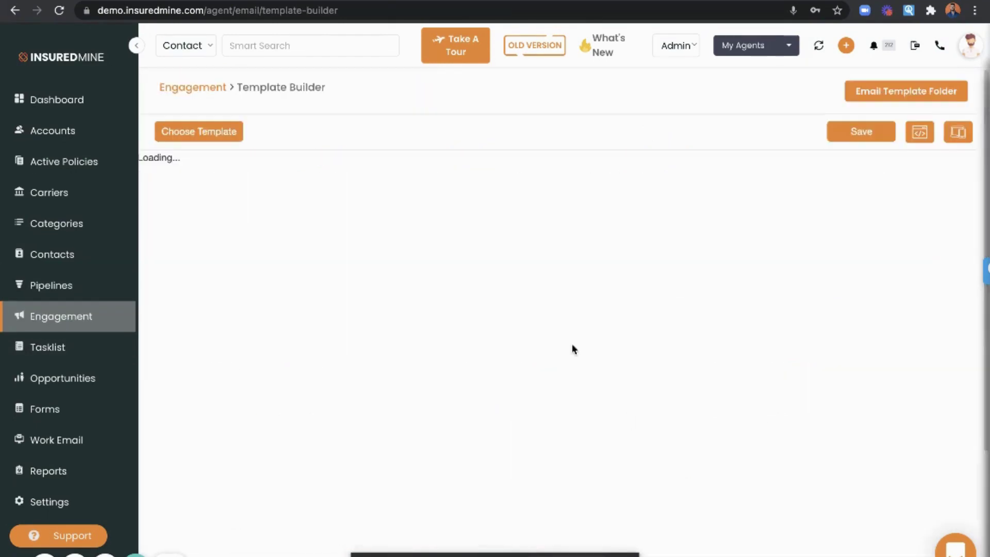
{"action": "left_click", "coordinate": [238, 135]}
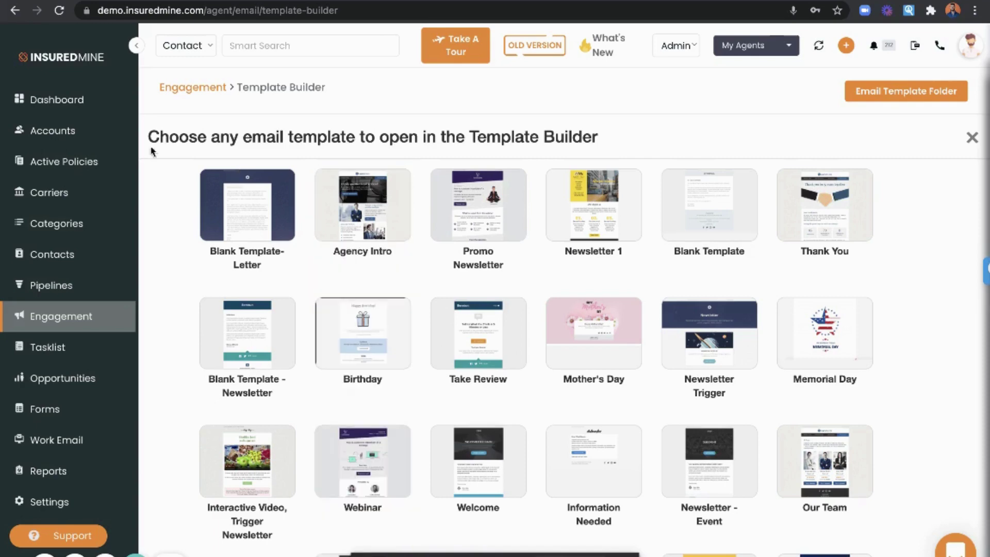
- Return to the Dashboard and look over its widget selection and the Admin and Agent view options, changing nothing
{"action": "left_click", "coordinate": [93, 112]}
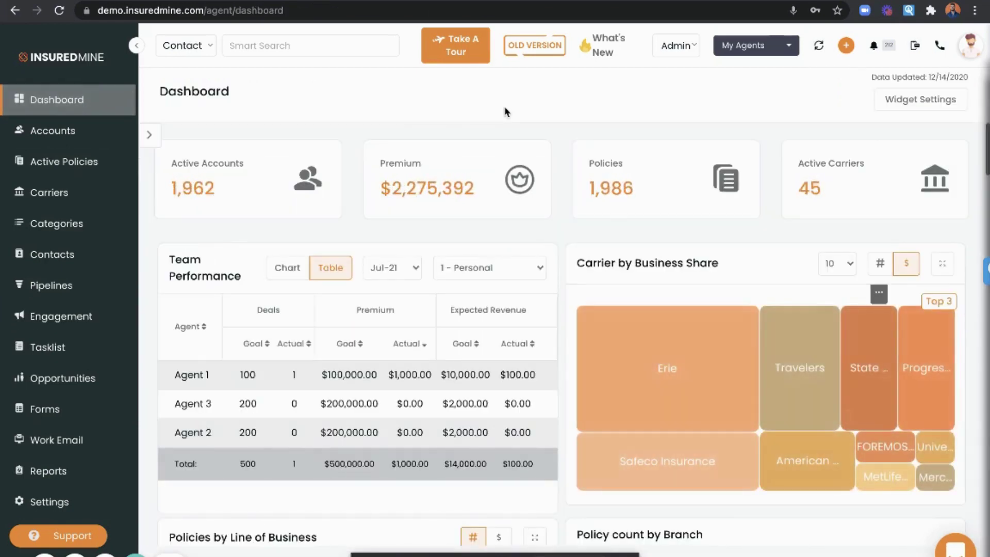
{"action": "left_click", "coordinate": [897, 104]}
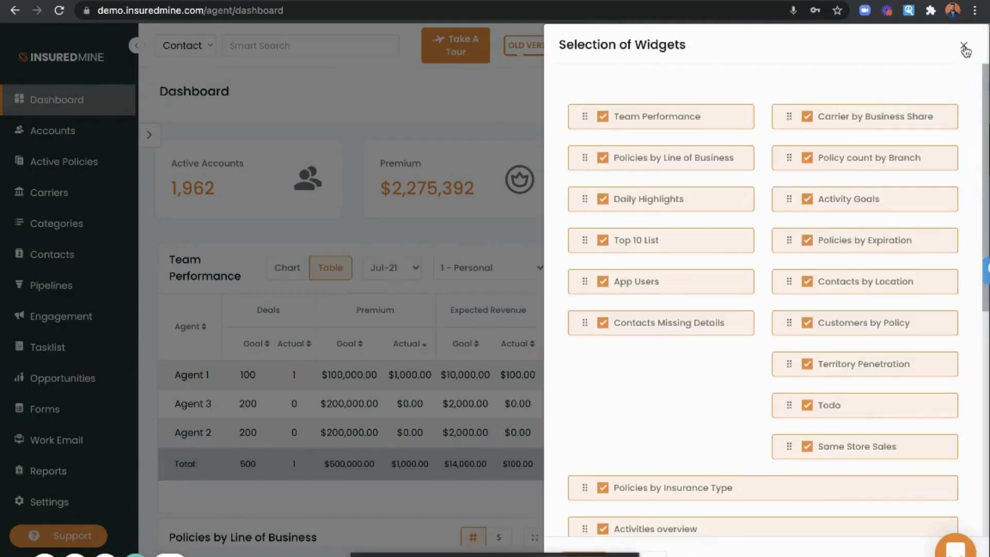
{"action": "left_click", "coordinate": [965, 50]}
{"action": "left_click", "coordinate": [680, 46]}
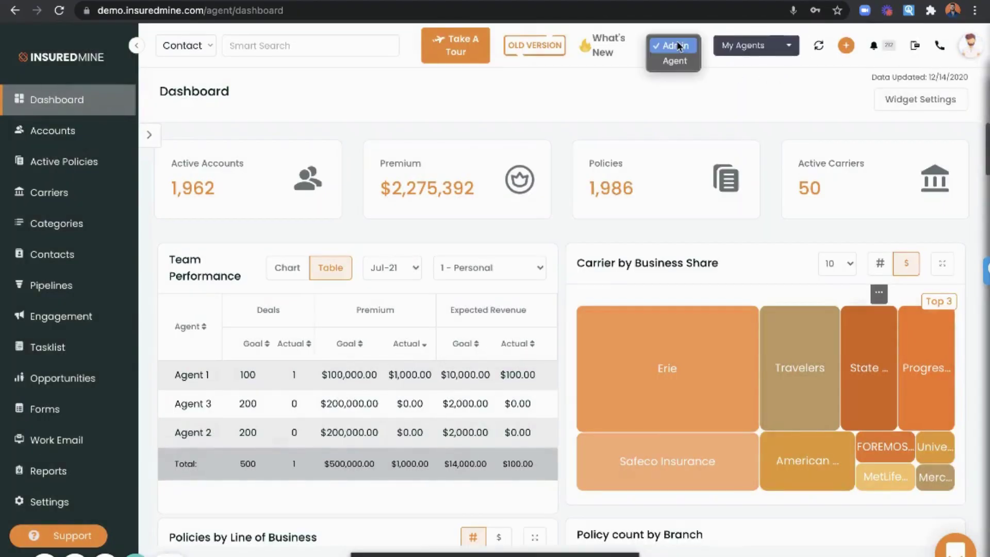
{"action": "left_click", "coordinate": [597, 108]}
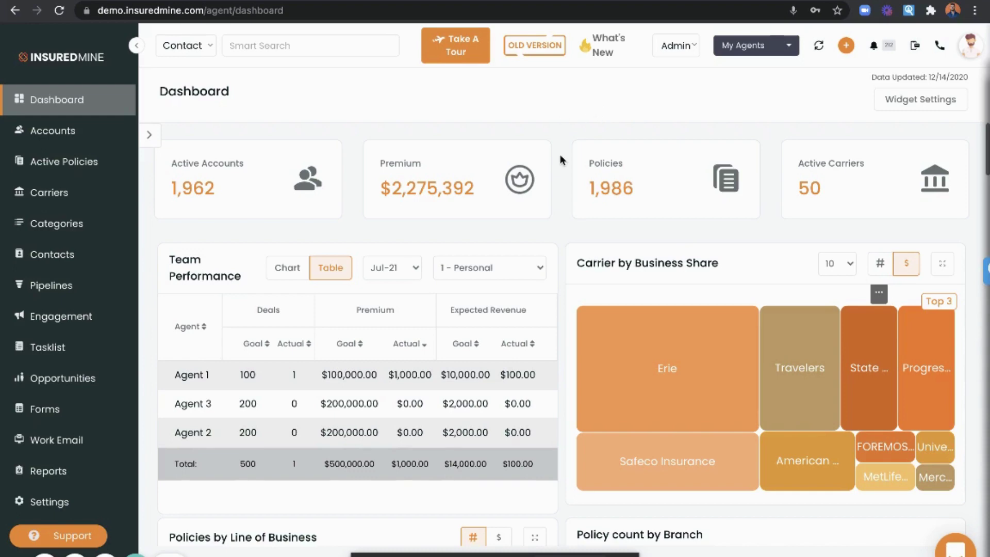
- Review the dashboard widgets from Team Performance and Carrier by Business Share down to Campaigns Live Feed and Calendar Events
{"action": "scroll", "coordinate": [560, 158], "scroll_direction": "down", "scroll_amount": 1}
{"action": "scroll", "coordinate": [560, 157], "scroll_direction": "up", "scroll_amount": 1}
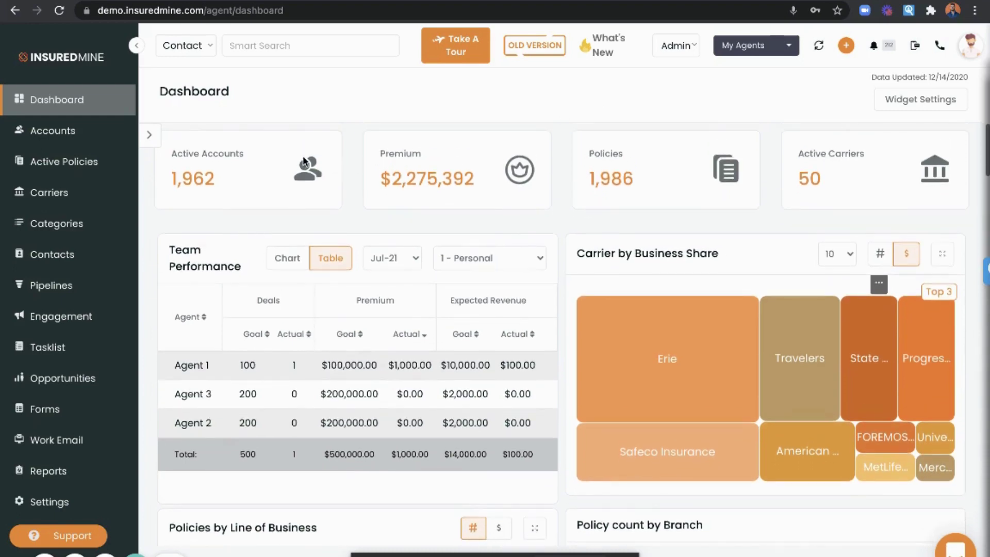
{"action": "scroll", "coordinate": [554, 264], "scroll_direction": "down", "scroll_amount": 1}
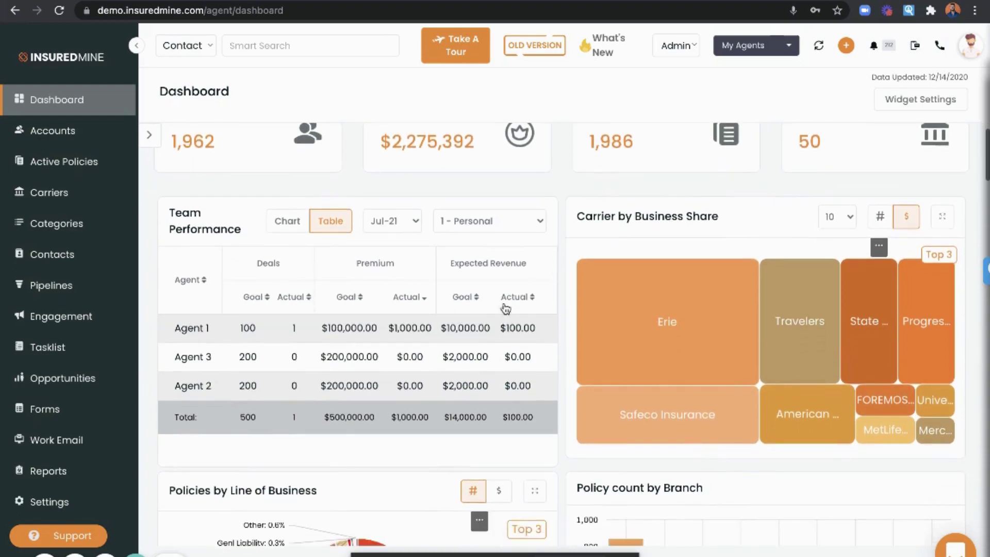
{"action": "scroll", "coordinate": [547, 352], "scroll_direction": "down", "scroll_amount": 4}
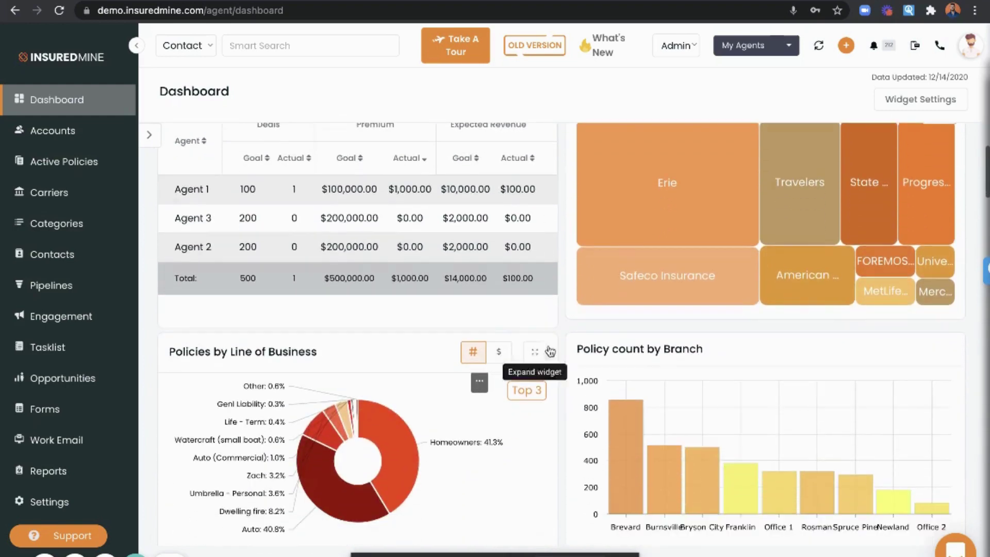
{"action": "scroll", "coordinate": [583, 387], "scroll_direction": "down", "scroll_amount": 5}
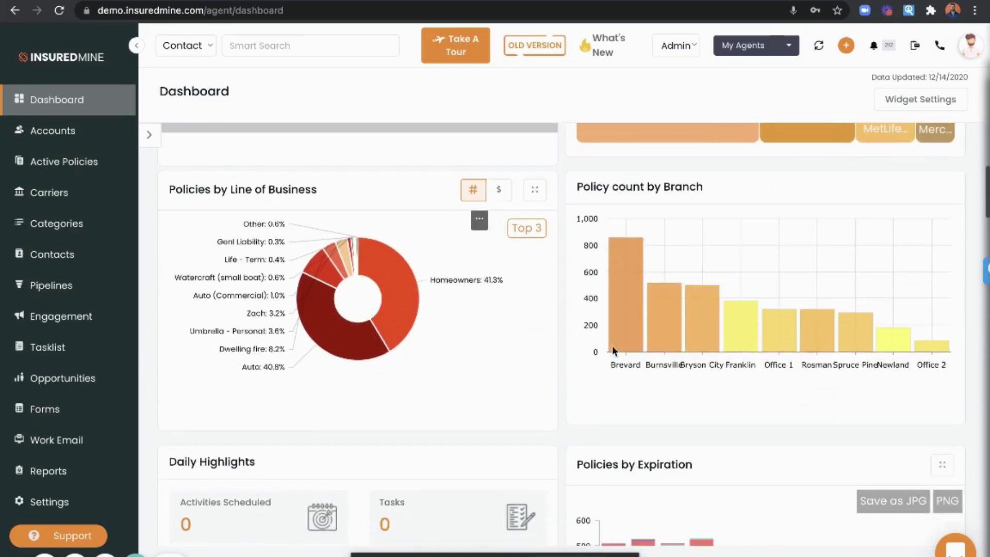
{"action": "scroll", "coordinate": [561, 401], "scroll_direction": "down", "scroll_amount": 5}
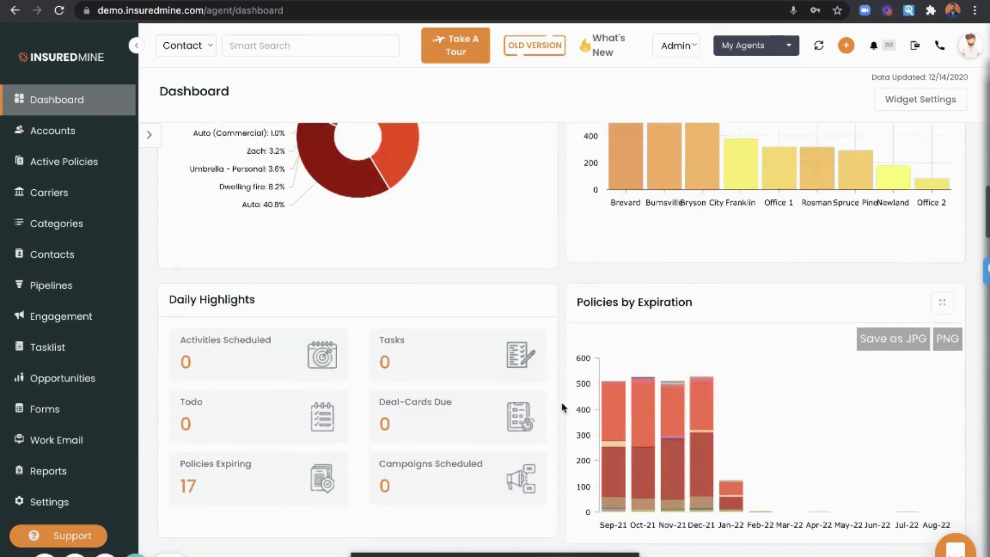
{"action": "scroll", "coordinate": [561, 402], "scroll_direction": "down", "scroll_amount": 9}
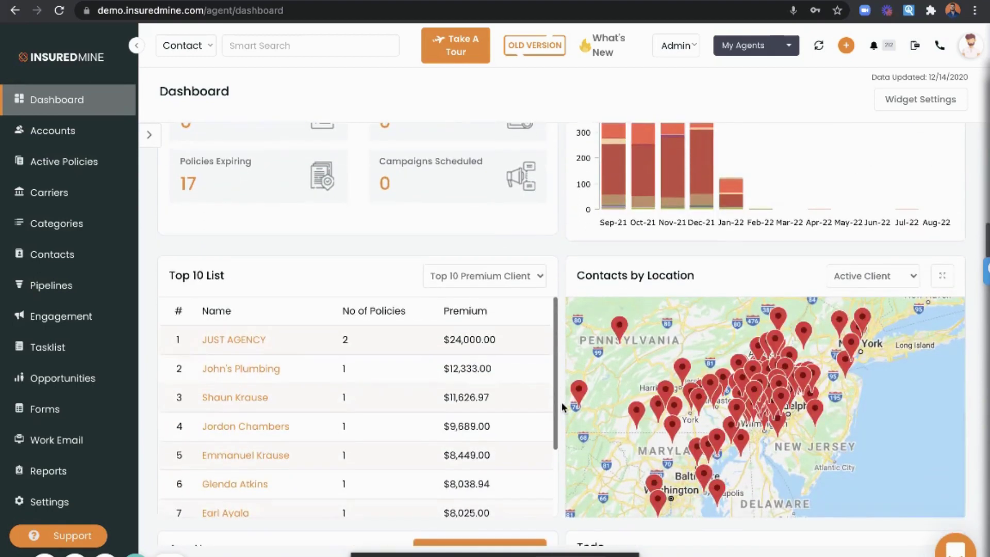
{"action": "scroll", "coordinate": [561, 402], "scroll_direction": "down", "scroll_amount": 14}
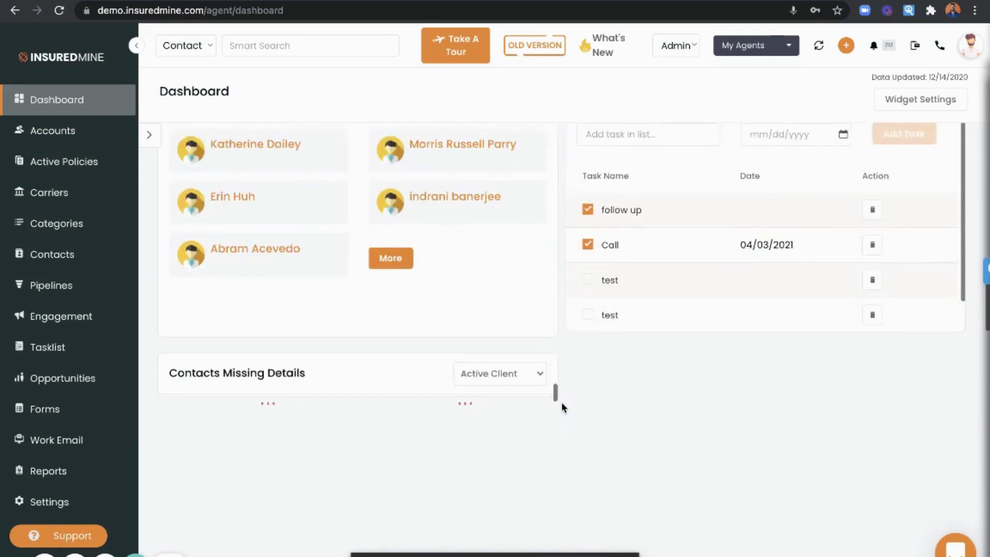
{"action": "scroll", "coordinate": [561, 407], "scroll_direction": "down", "scroll_amount": 5}
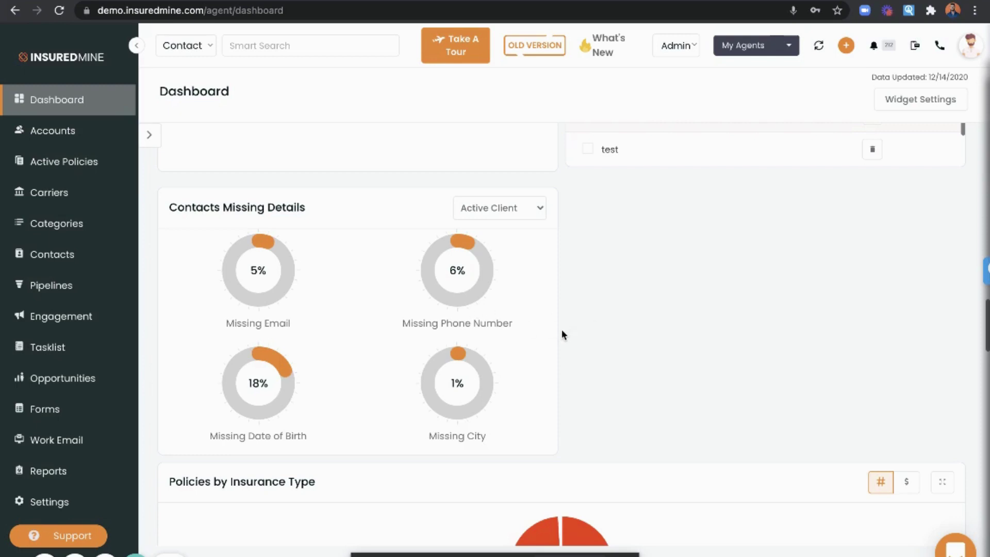
{"action": "scroll", "coordinate": [562, 334], "scroll_direction": "down", "scroll_amount": 1}
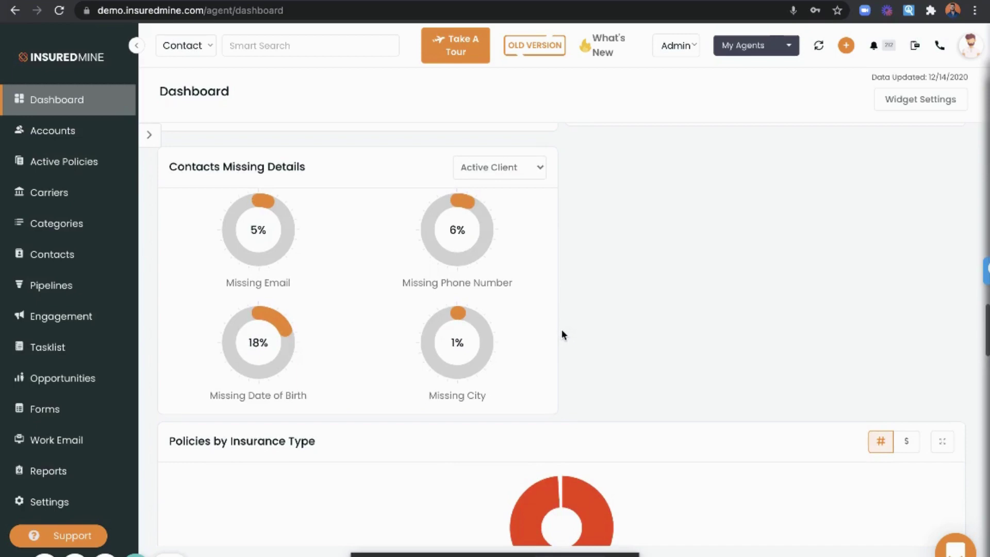
{"action": "scroll", "coordinate": [561, 329], "scroll_direction": "down", "scroll_amount": 8}
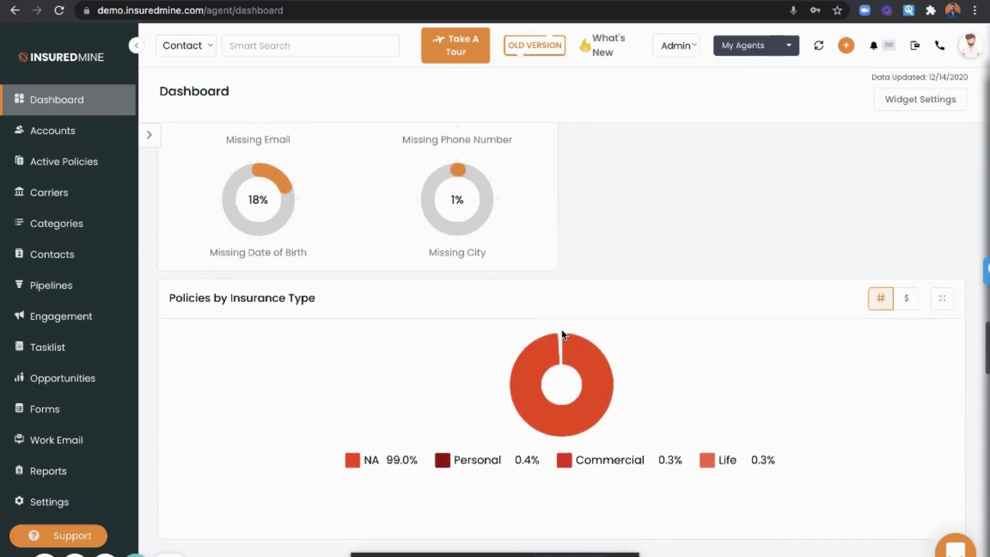
{"action": "scroll", "coordinate": [560, 367], "scroll_direction": "down", "scroll_amount": 9}
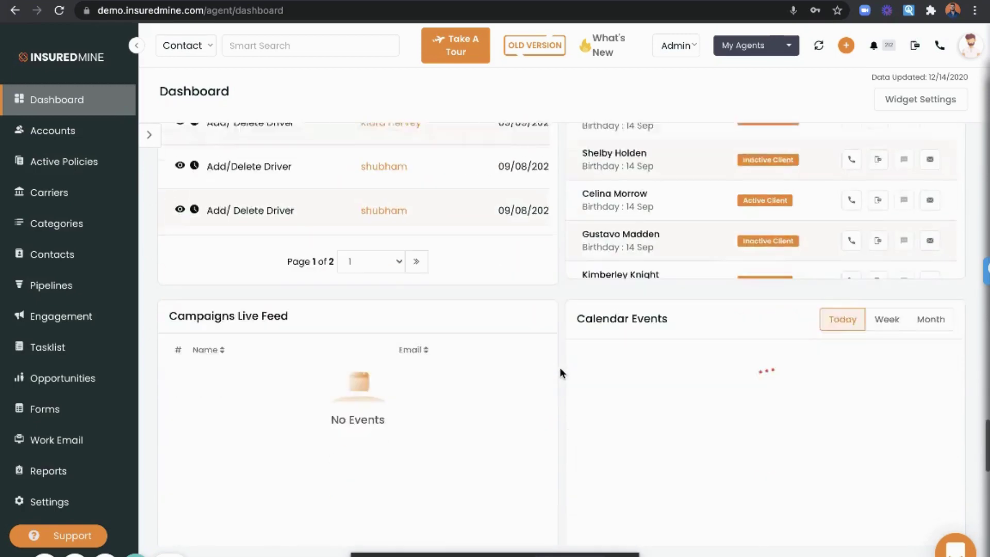
- Return to the top of the Dashboard and look over its widget settings, leaving them as they are
{"action": "scroll", "coordinate": [560, 367], "scroll_direction": "up", "scroll_amount": 14}
{"action": "scroll", "coordinate": [560, 367], "scroll_direction": "up", "scroll_amount": 10}
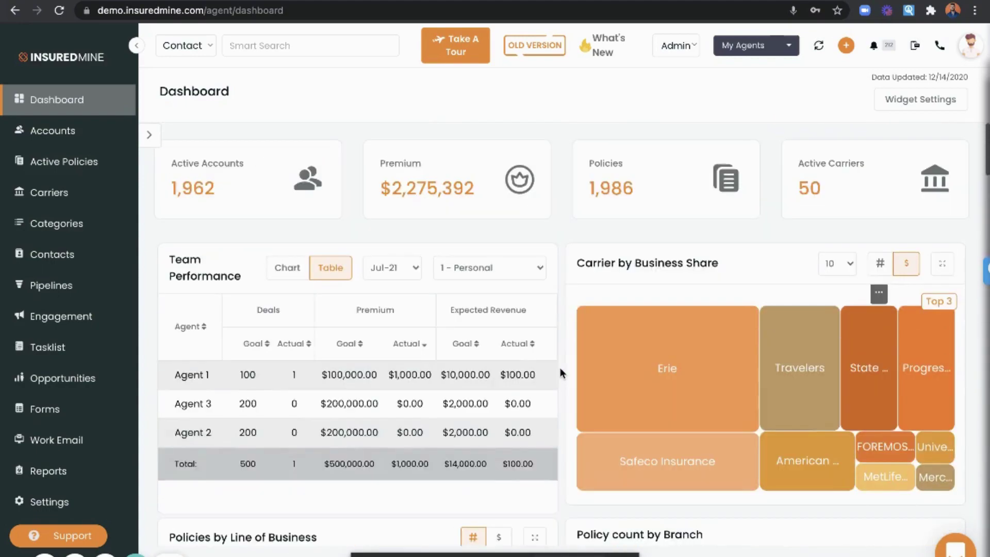
{"action": "left_click", "coordinate": [928, 99]}
{"action": "left_click", "coordinate": [962, 46]}
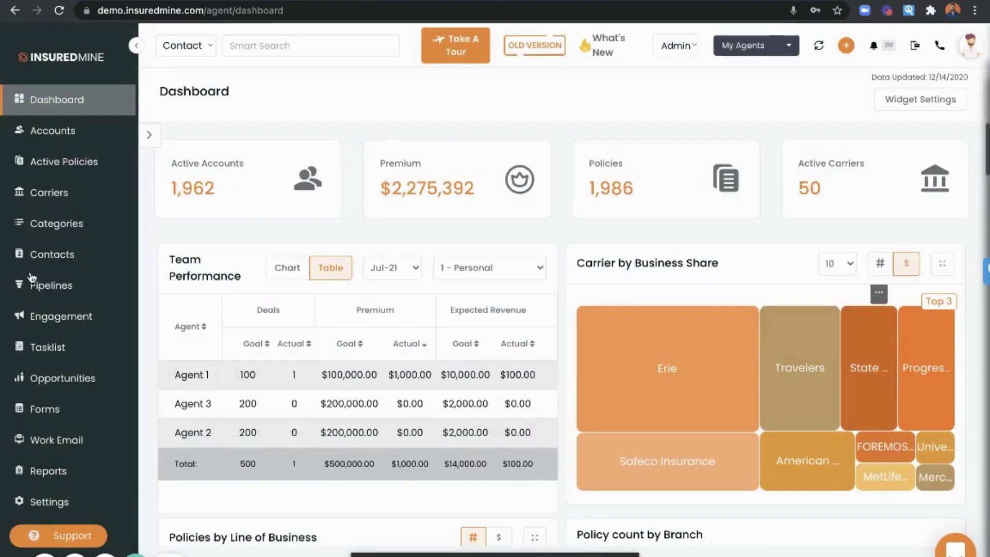
- Open the Form Builder and look over the list of existing forms
{"action": "left_click", "coordinate": [59, 403]}
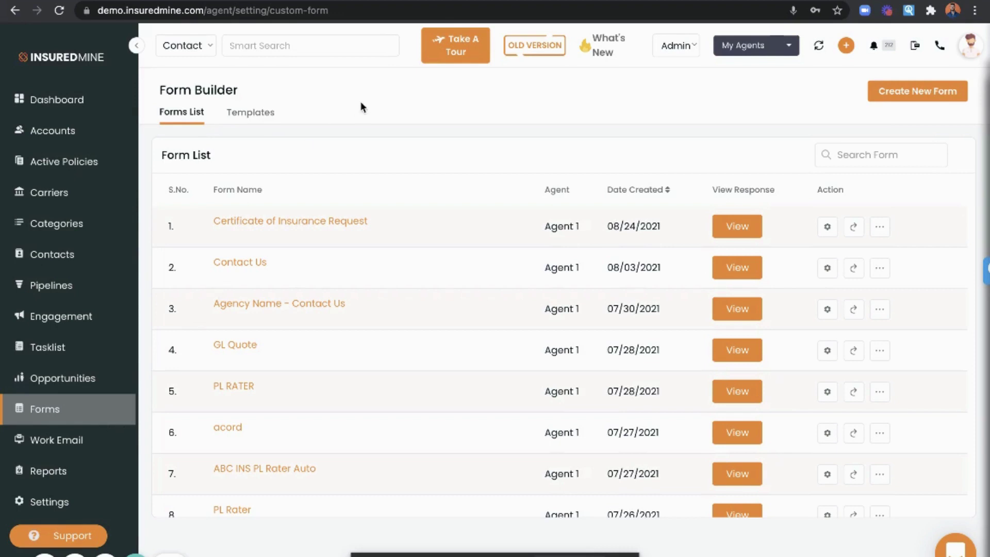
- Open the Personal Data Book report and view it grouped by policies count
{"action": "left_click", "coordinate": [47, 470]}
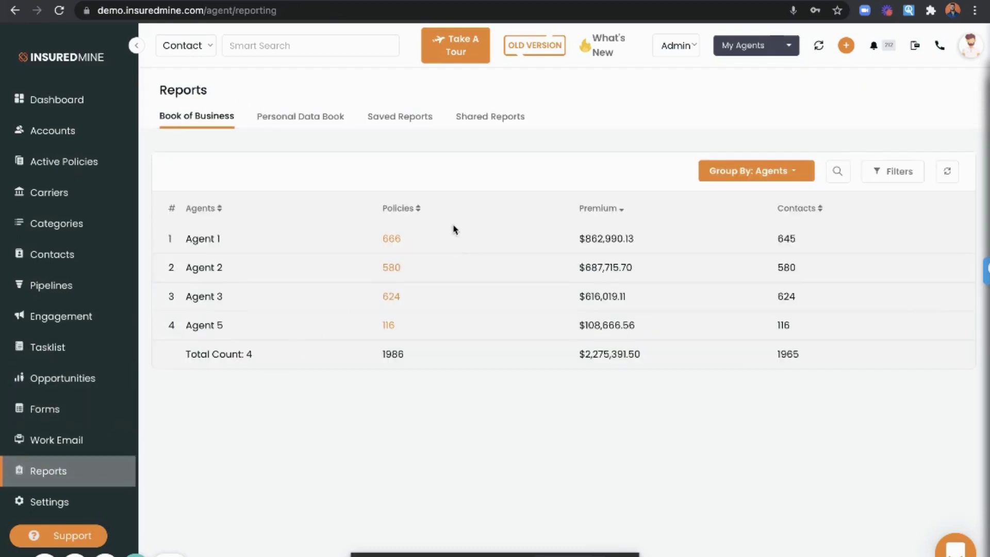
{"action": "left_click", "coordinate": [339, 123]}
{"action": "left_click", "coordinate": [798, 164]}
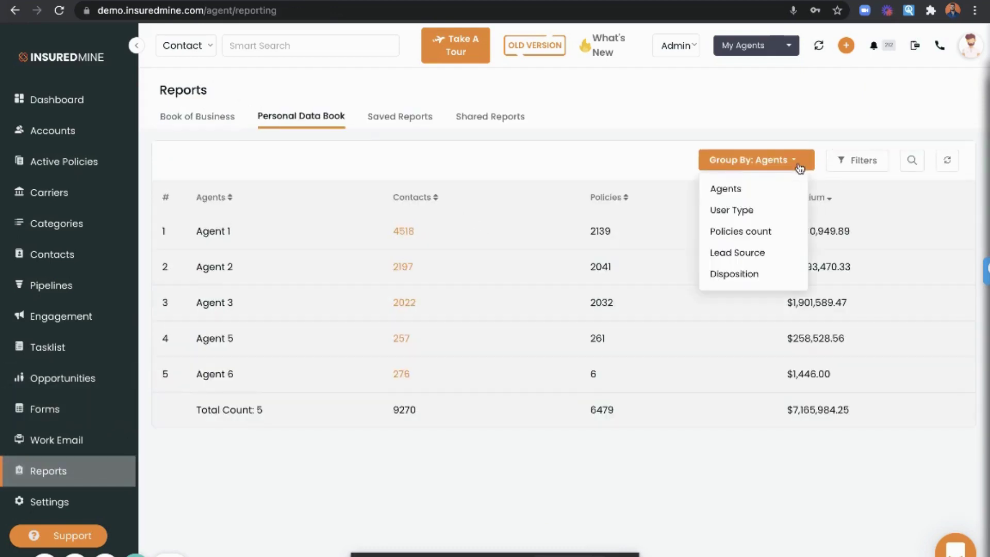
{"action": "left_click", "coordinate": [780, 230]}
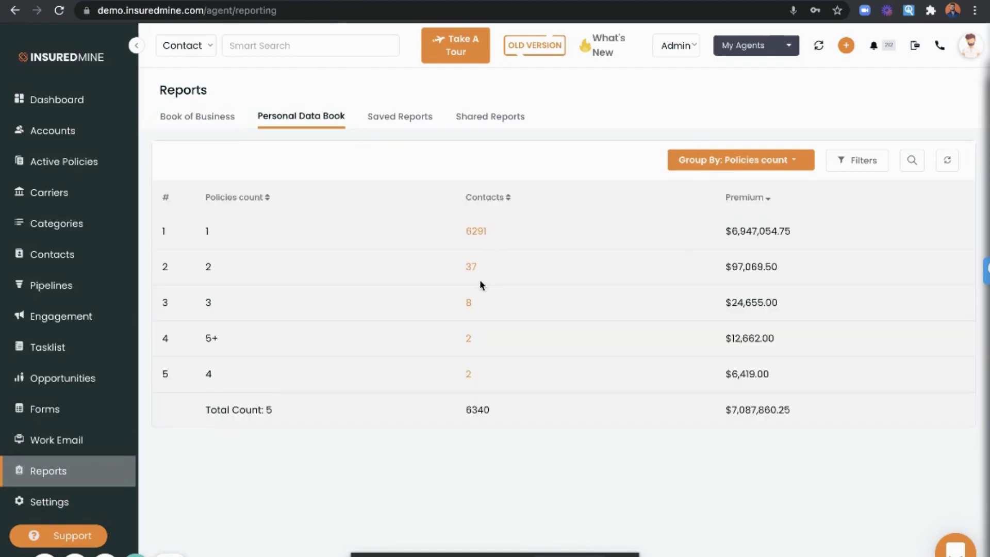
- Group the Personal Data Book report by agents and look over its filter categories, applying none
{"action": "left_click", "coordinate": [731, 163]}
{"action": "left_click", "coordinate": [732, 187]}
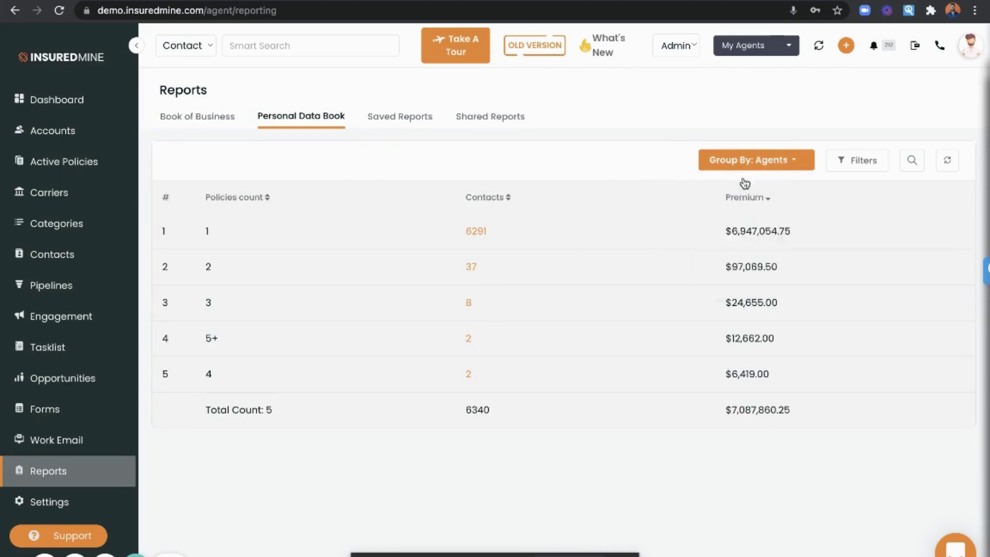
{"action": "left_click", "coordinate": [856, 161]}
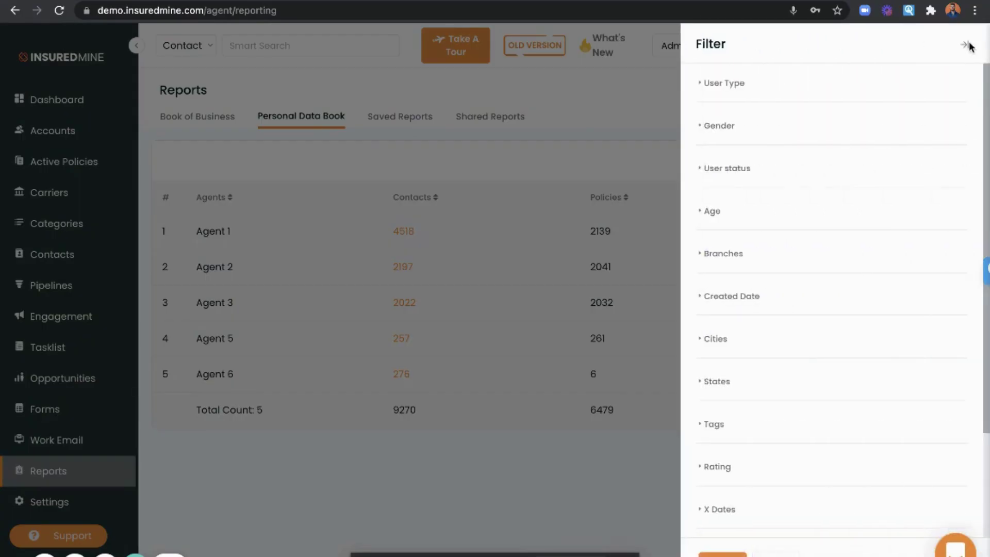
{"action": "left_click", "coordinate": [964, 45]}
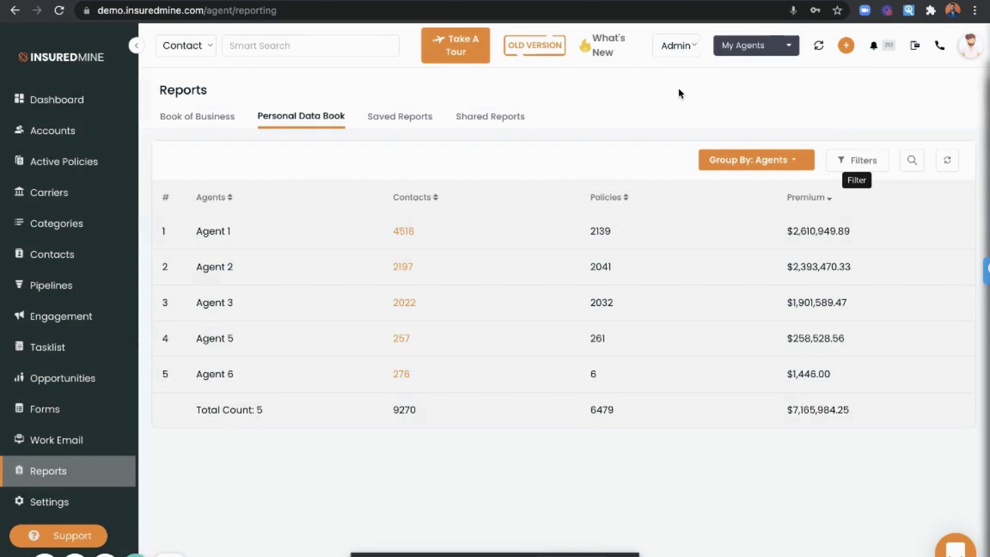